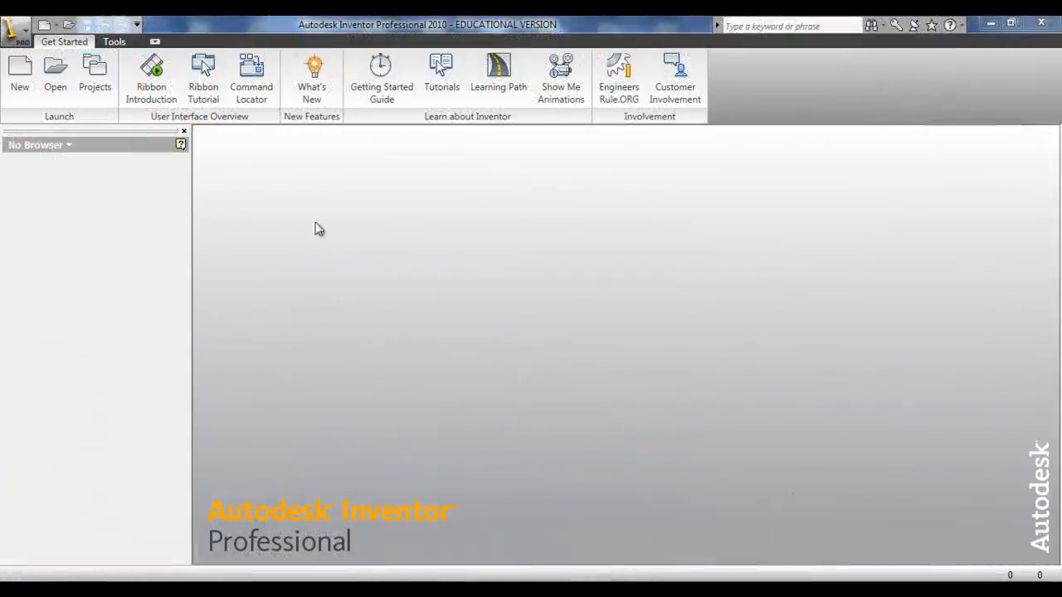
Step: Create a new part from the Standard.ipt template and sketch a wide two-point rectangle around the sketch origin
click(18, 73)
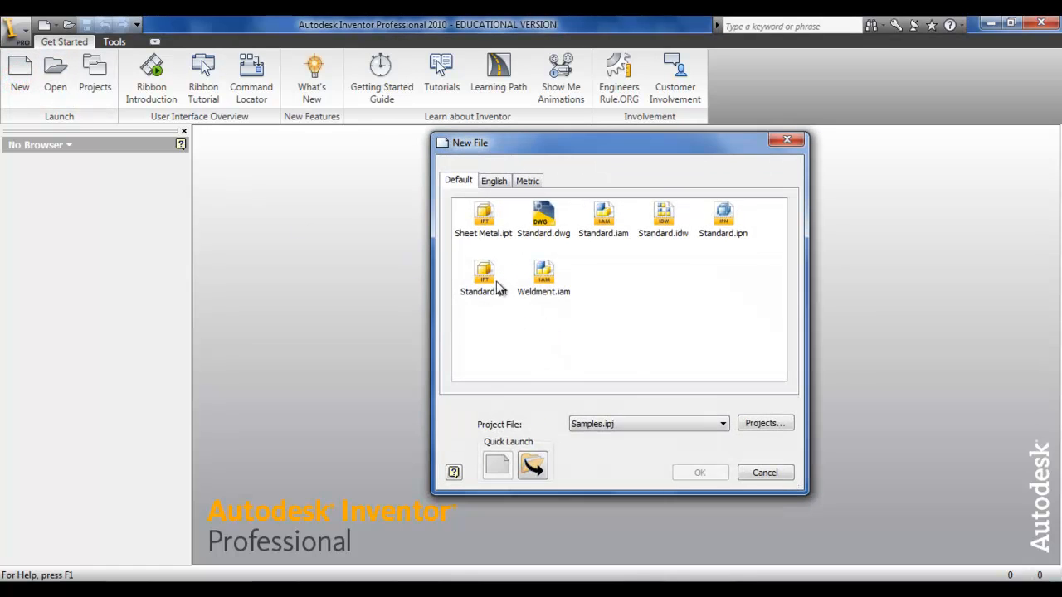
double_click(485, 273)
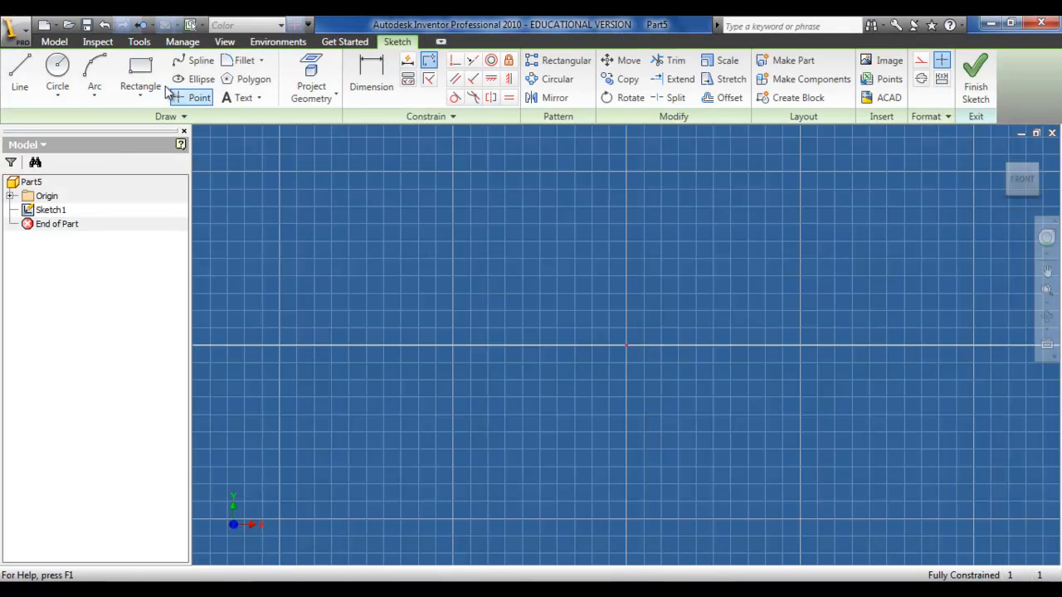
click(141, 75)
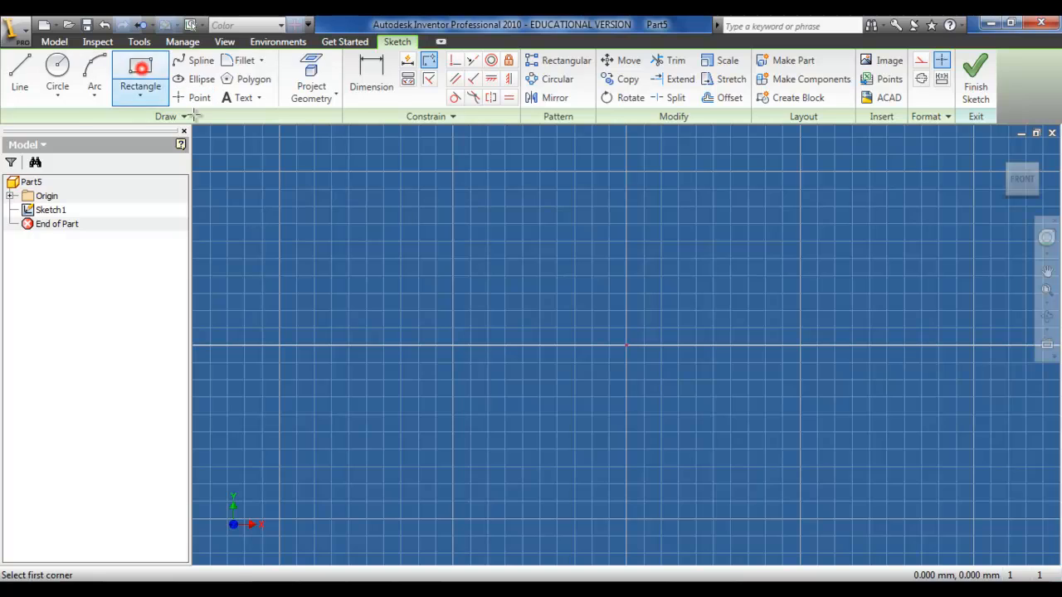
click(280, 209)
click(936, 453)
Step: Dimension the rectangle's height between its two horizontal edges as 50 mm
click(360, 91)
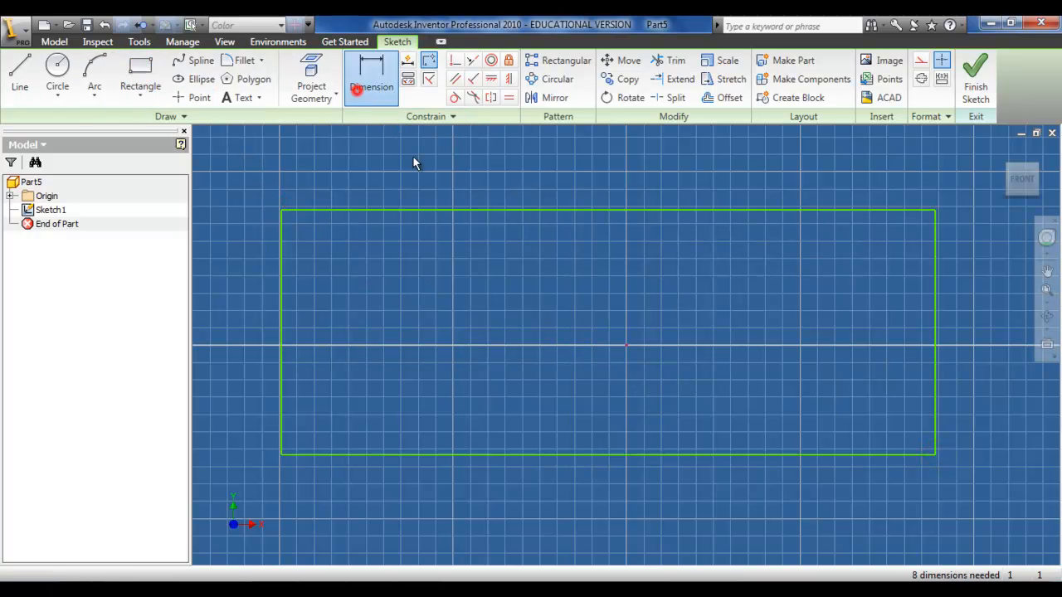
click(486, 210)
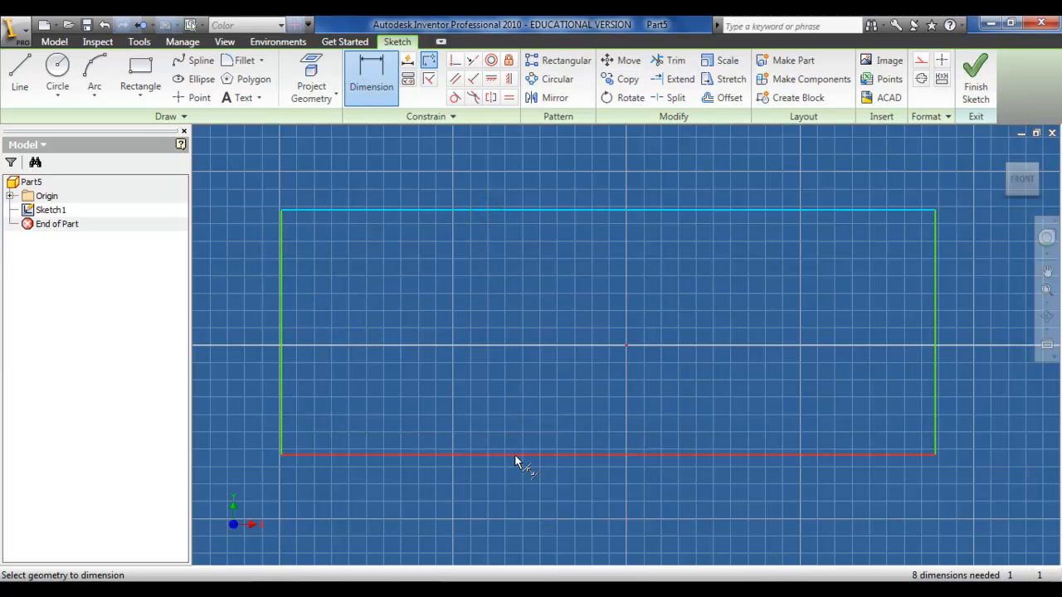
click(517, 455)
click(517, 390)
text(1)
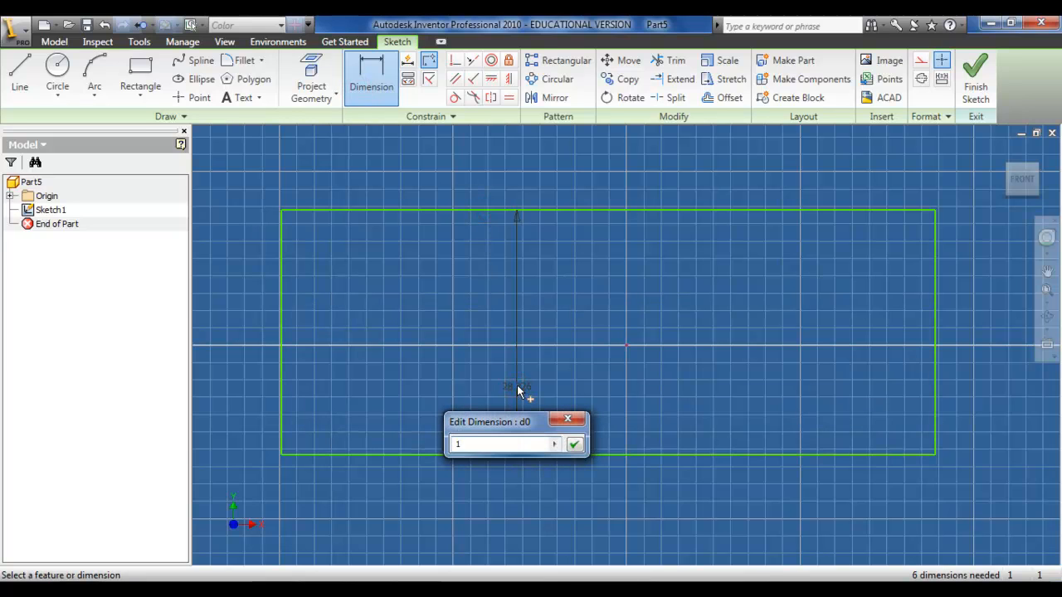
text(50)
key(Return)
Step: Dimension the rectangle's width between its two vertical edges as 100 mm
click(280, 331)
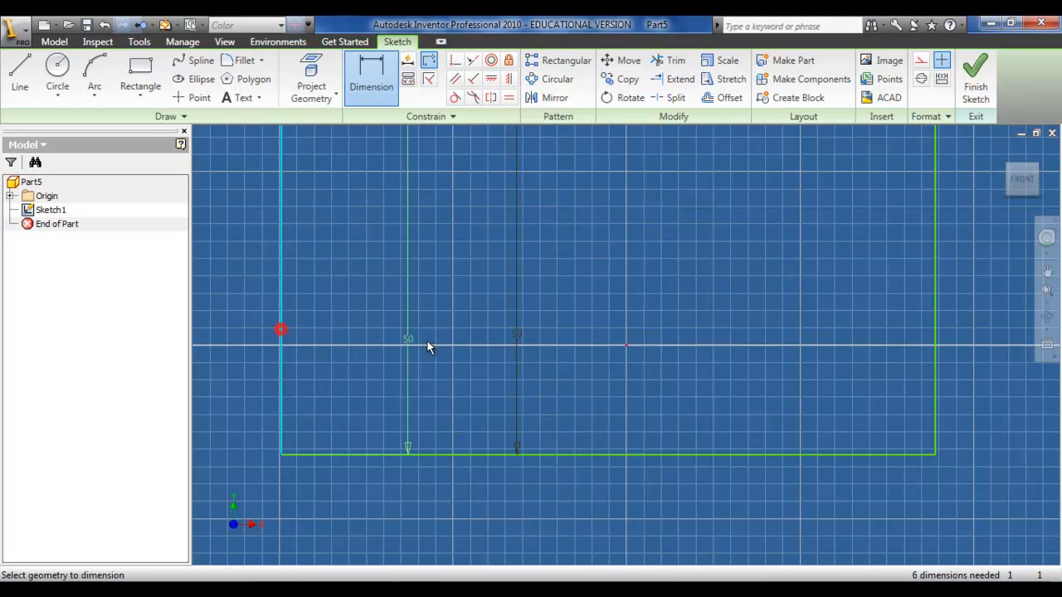
click(929, 346)
click(872, 344)
text(100)
key(Return)
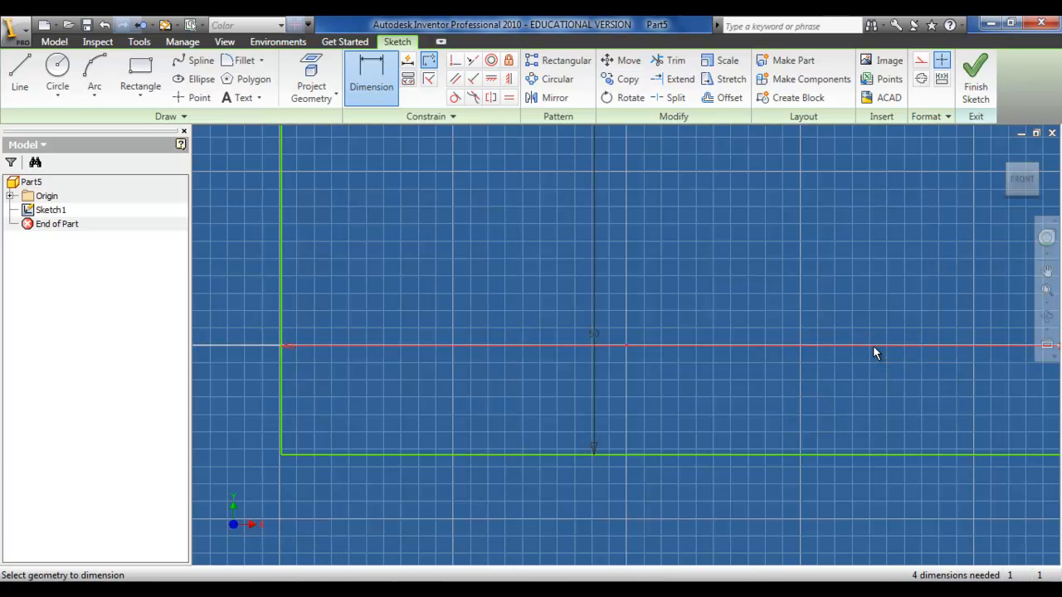
Step: Finish the sketch and extrude the rectangle 5 mm into a solid plate
click(975, 90)
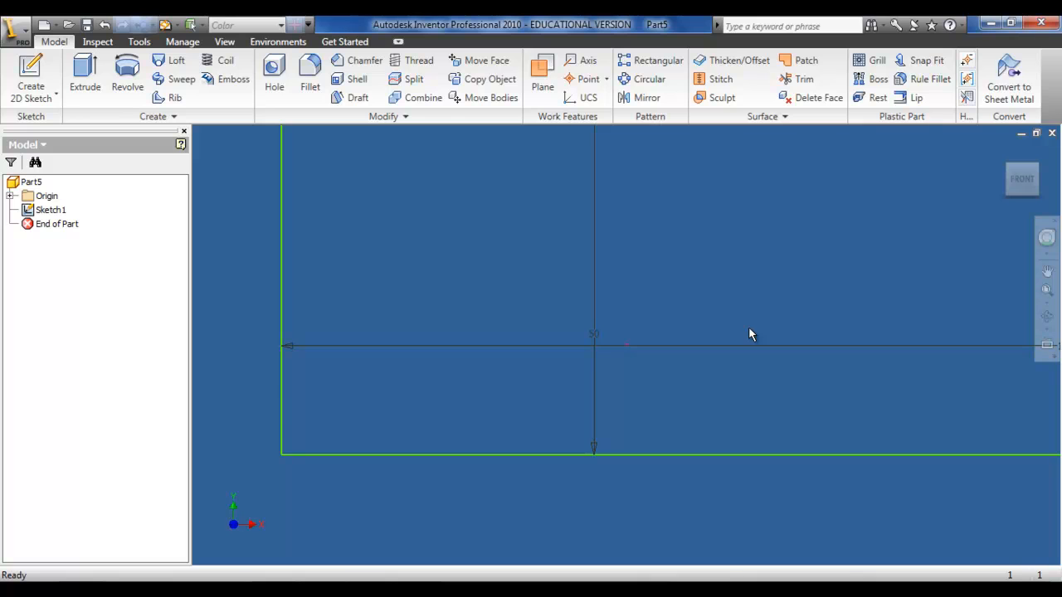
click(84, 76)
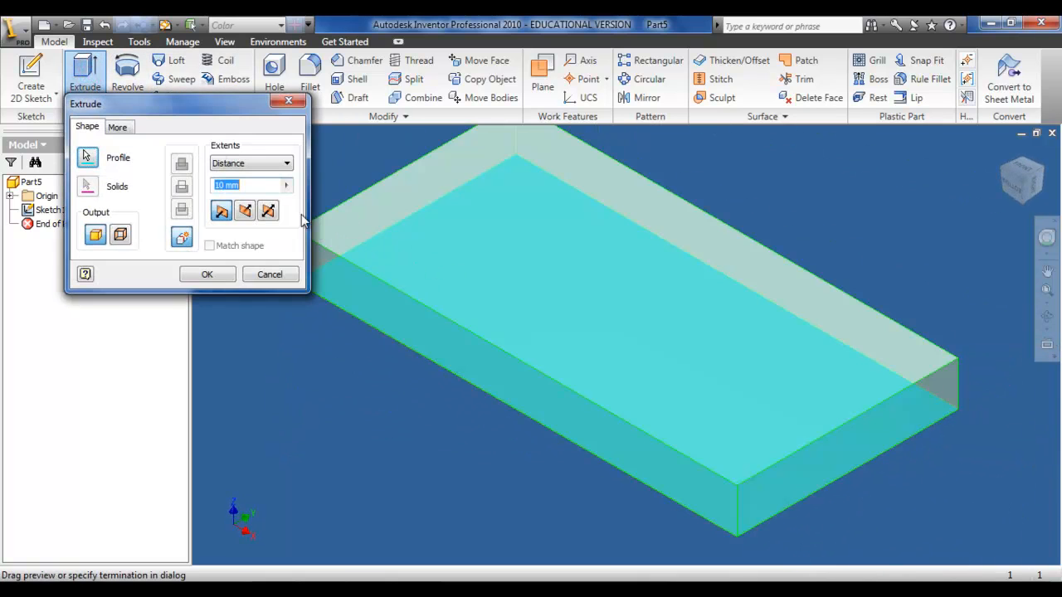
text(5)
key(Return)
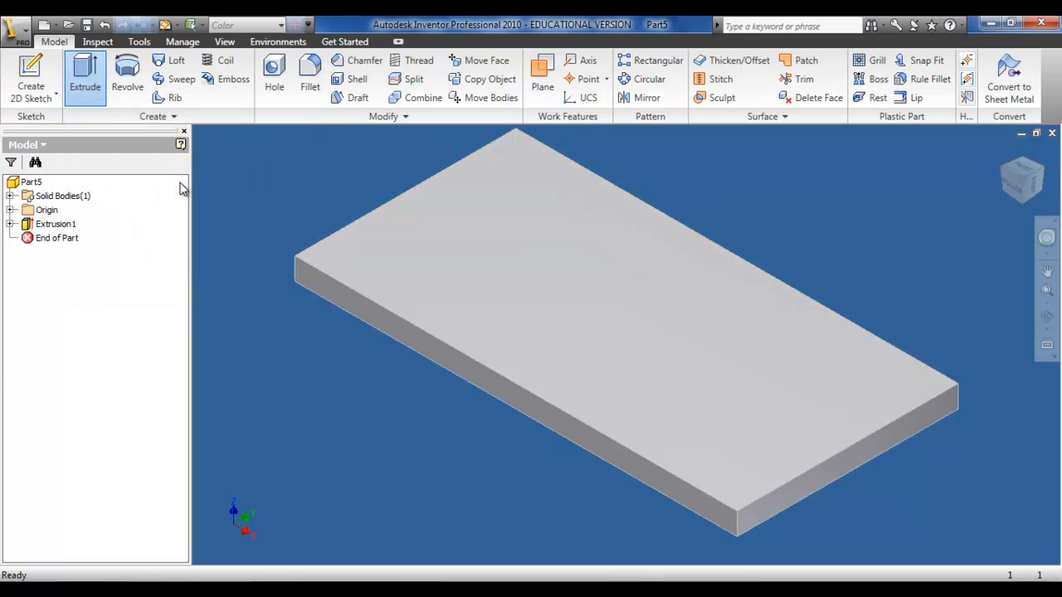
Step: Apply a constant 3 mm fillet to one short edge and the adjoining long edge of the plate's top face
click(312, 80)
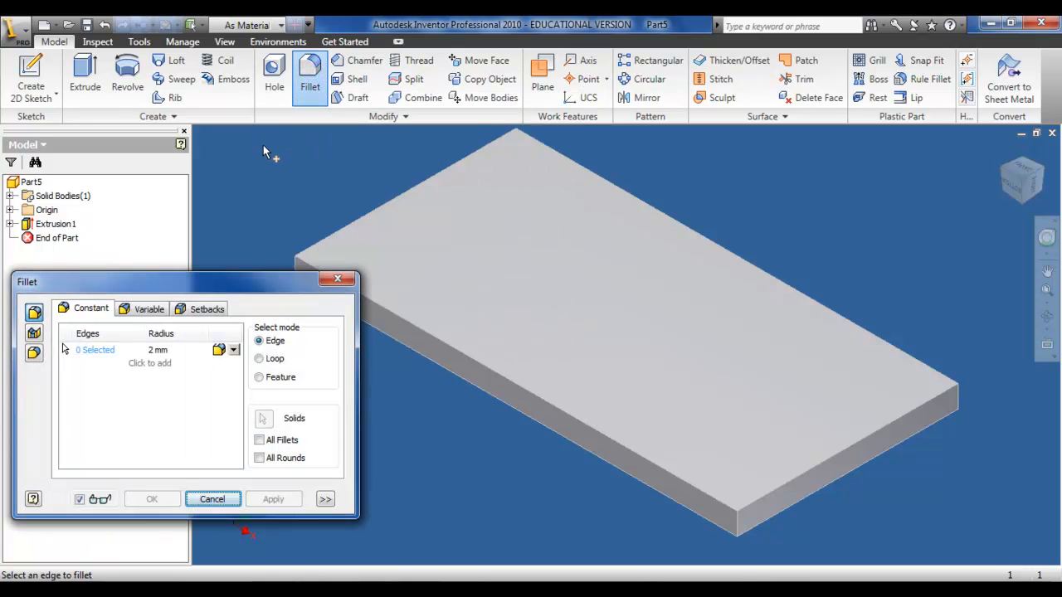
click(353, 229)
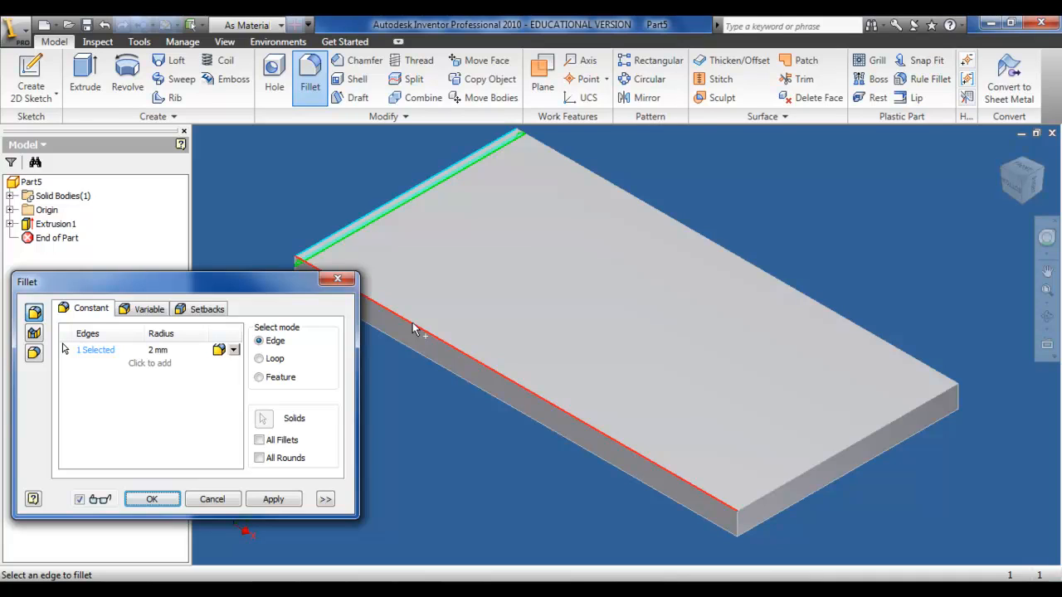
click(413, 328)
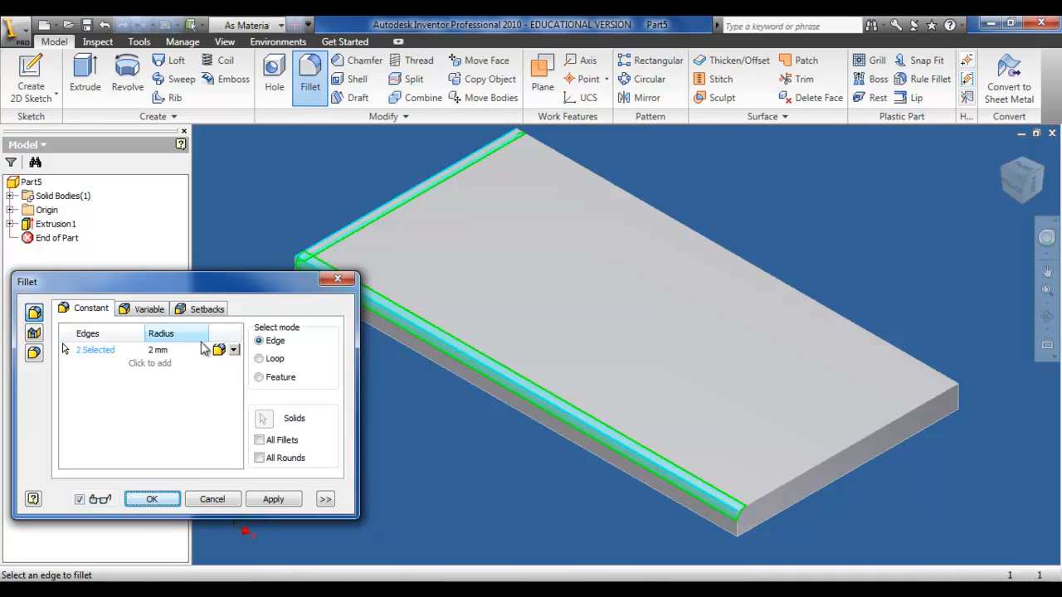
click(158, 350)
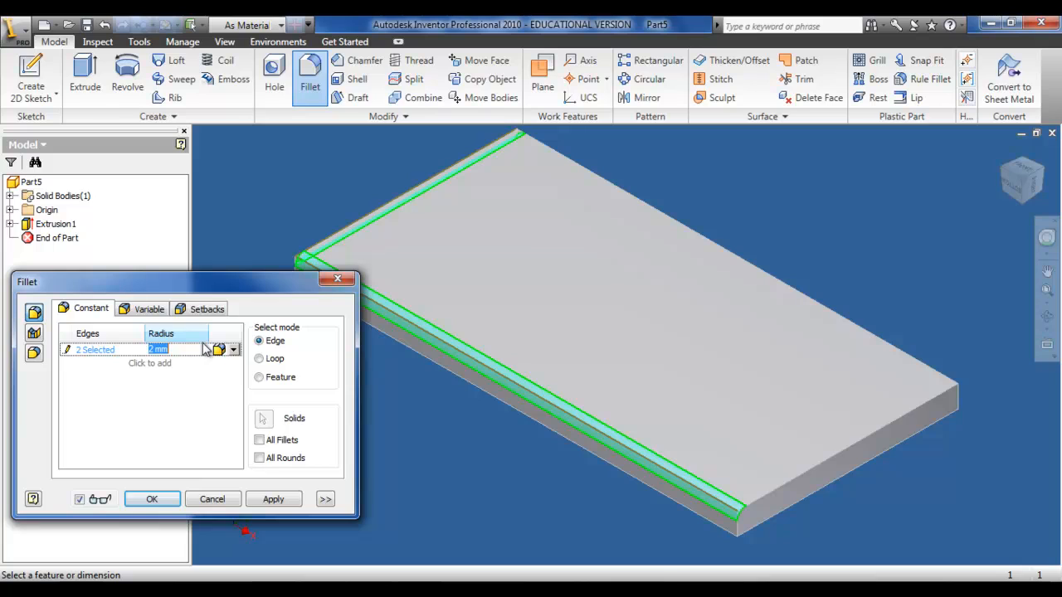
text(3)
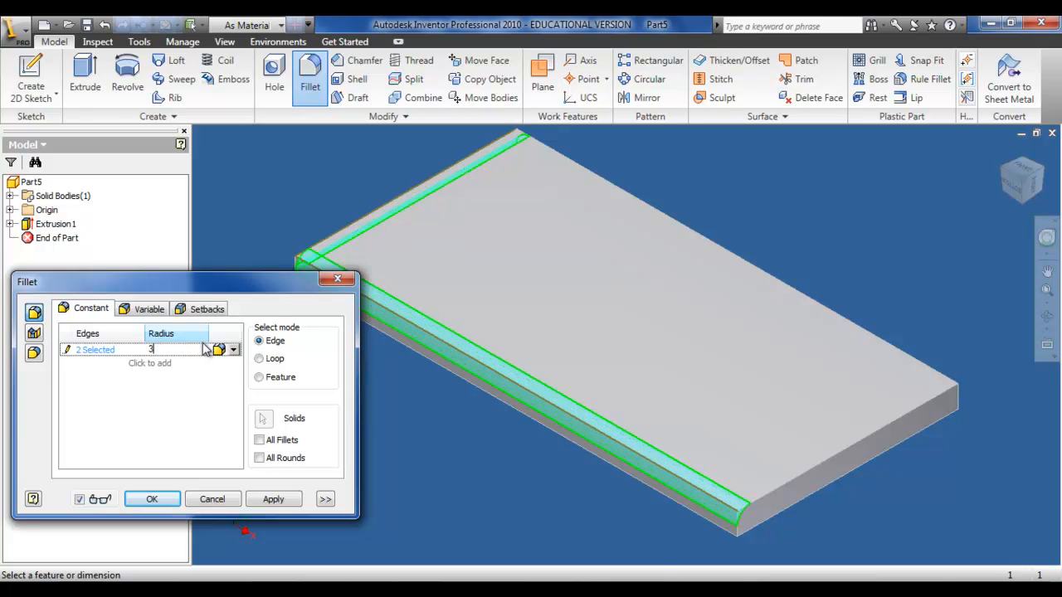
click(256, 498)
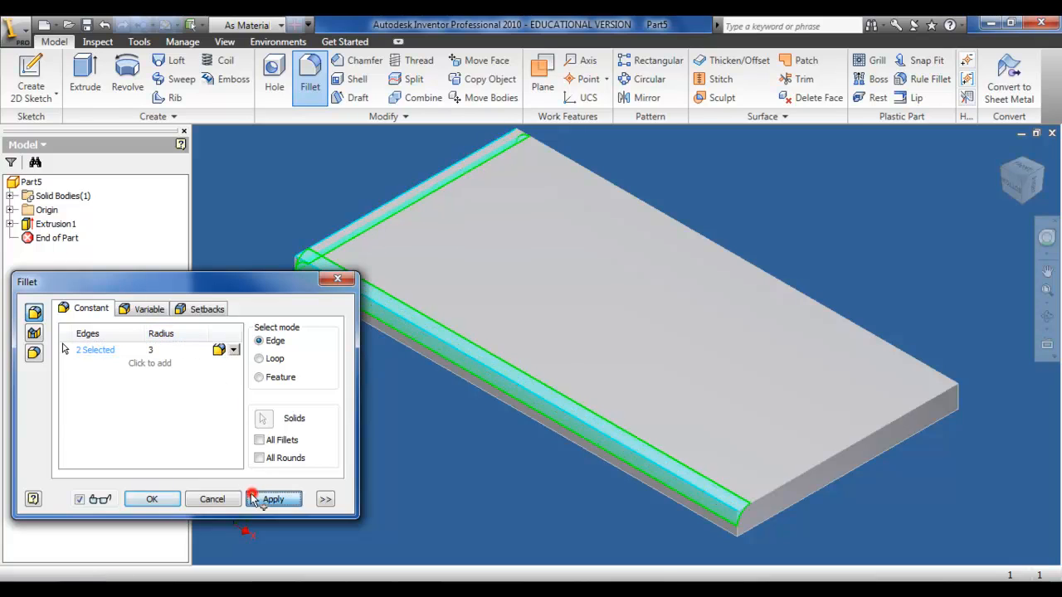
click(212, 499)
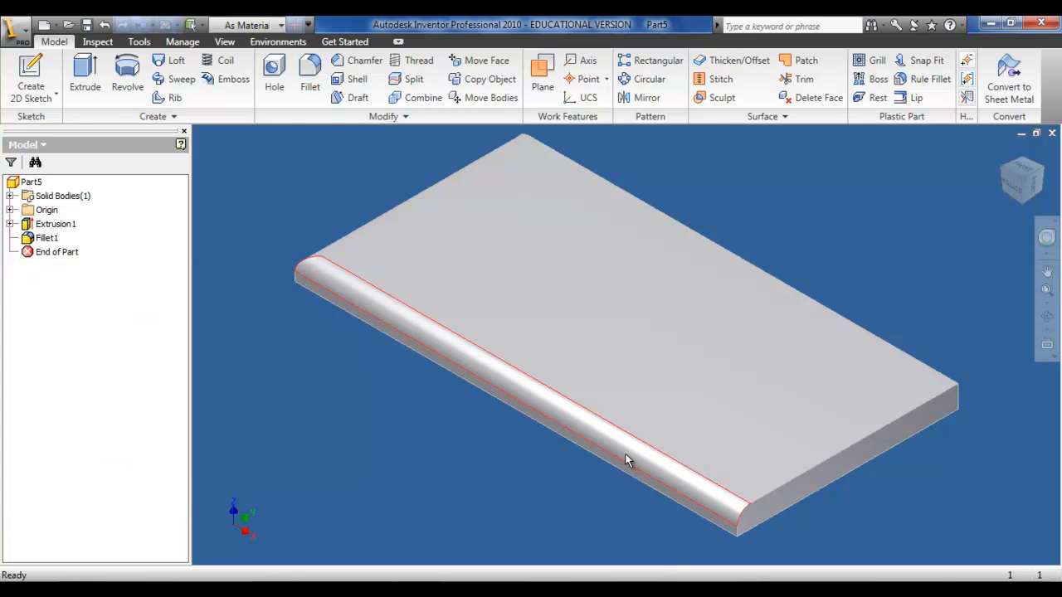
Step: Using loop selection, apply a constant 1 mm fillet to the edge loop along the top face's two remaining sharp sides
scroll(751, 523, up, 5)
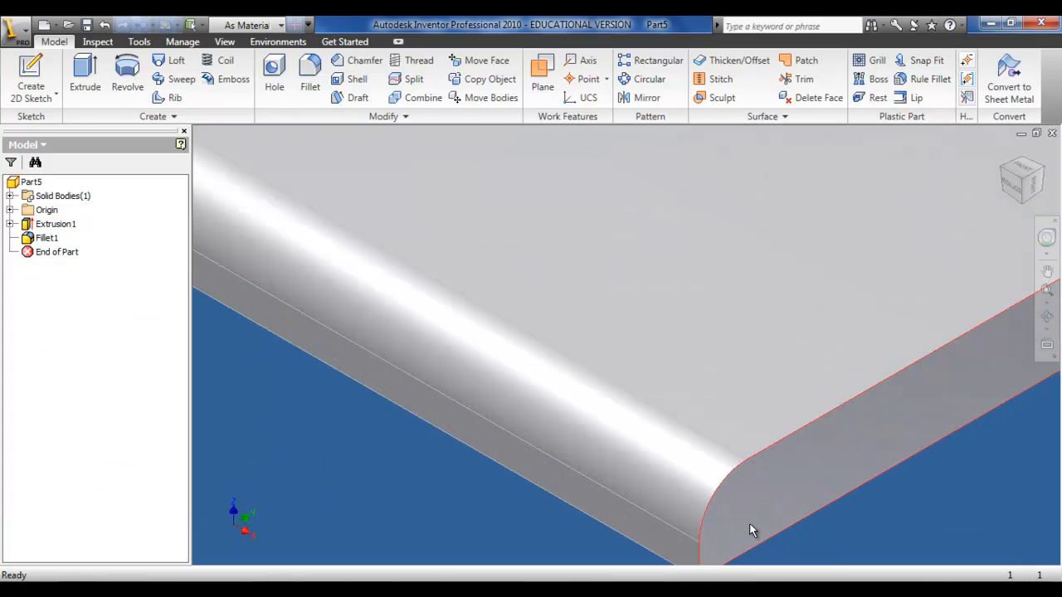
scroll(739, 527, down, 6)
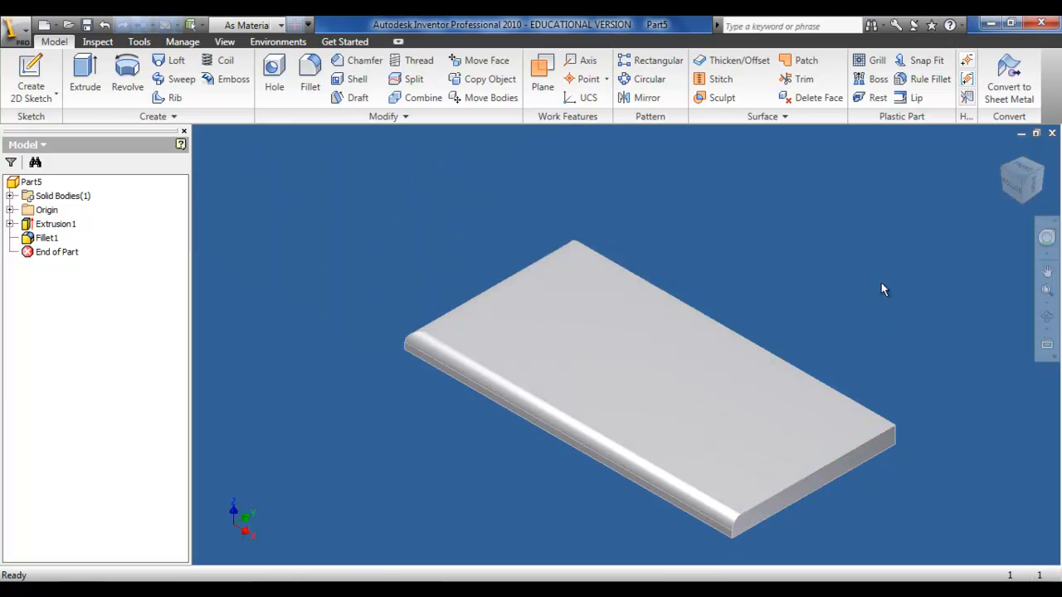
click(1002, 168)
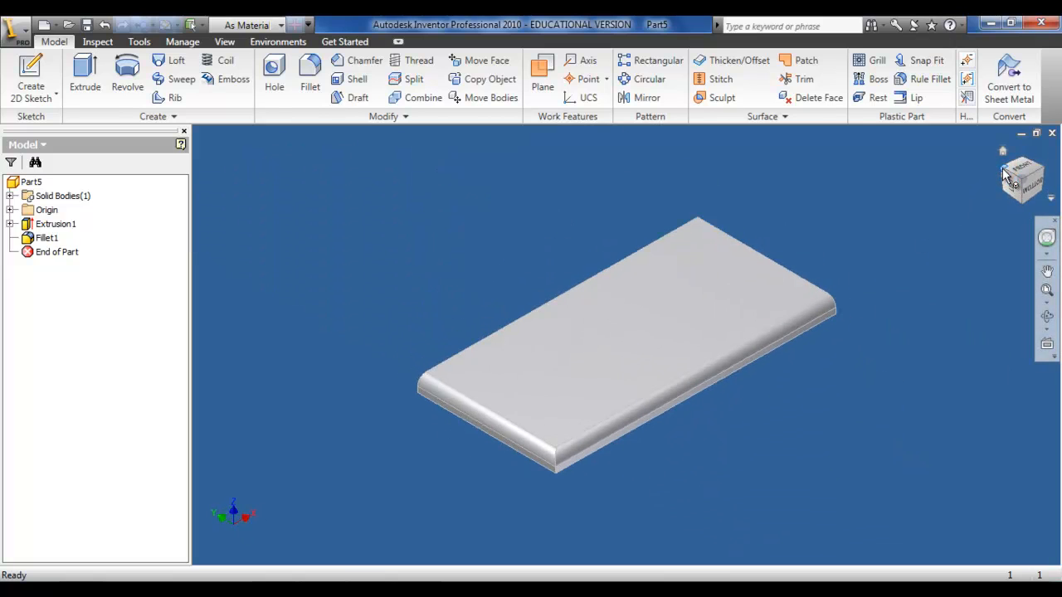
click(1002, 168)
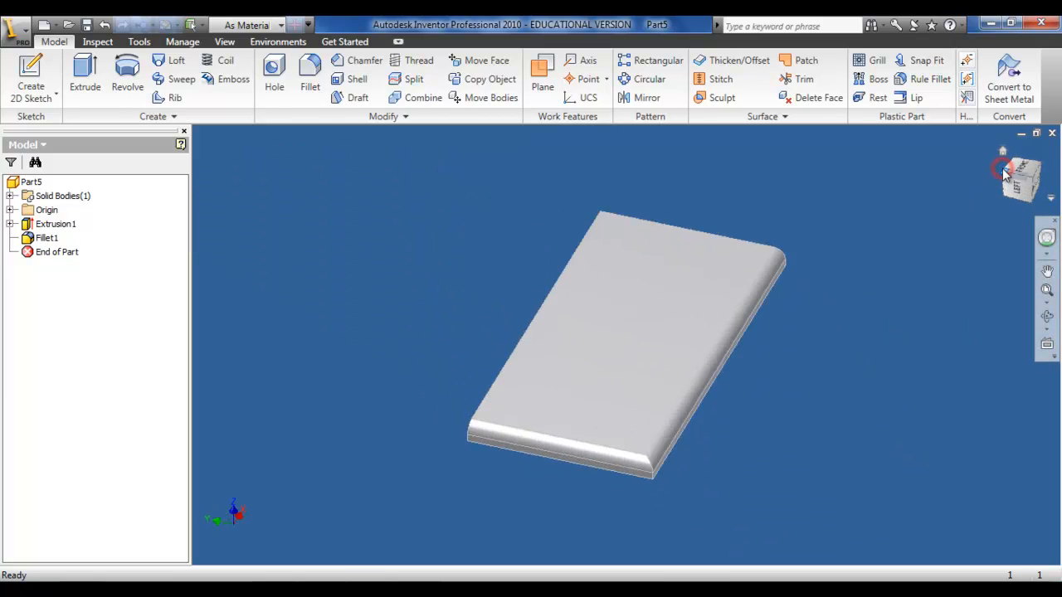
click(1002, 168)
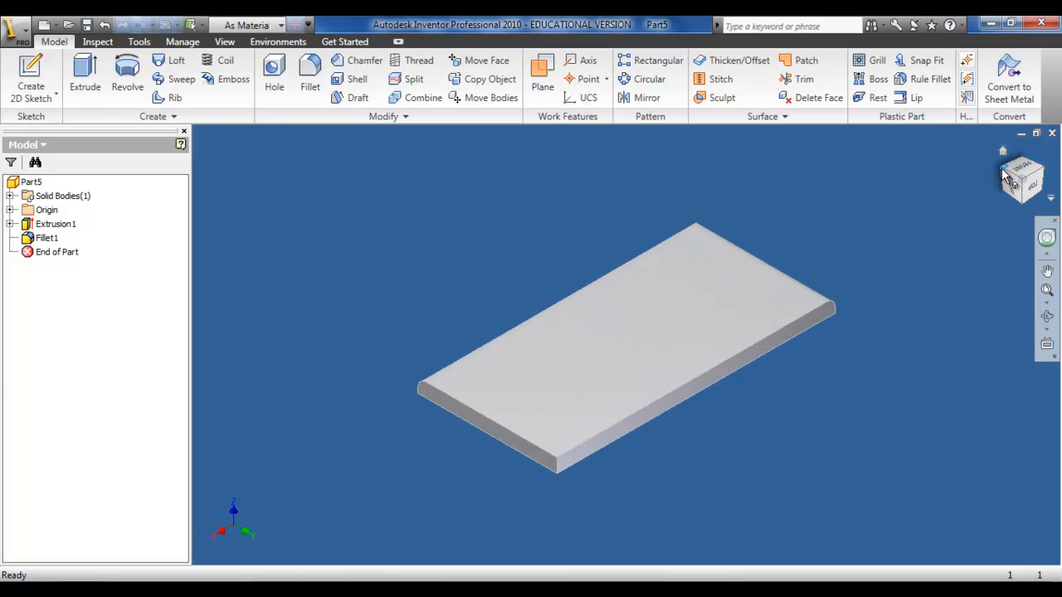
key(F6)
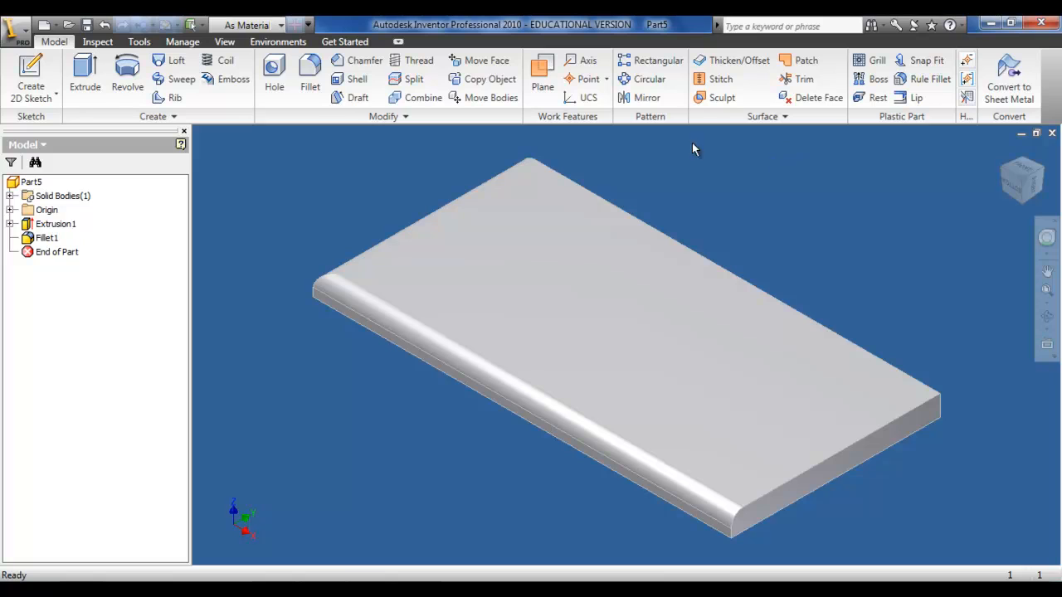
click(299, 88)
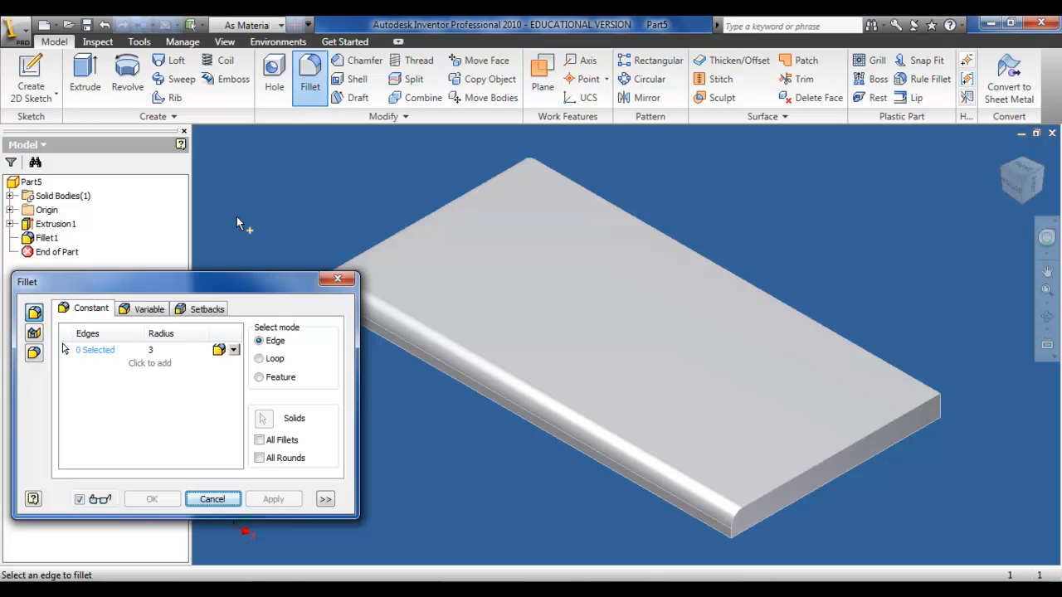
click(259, 359)
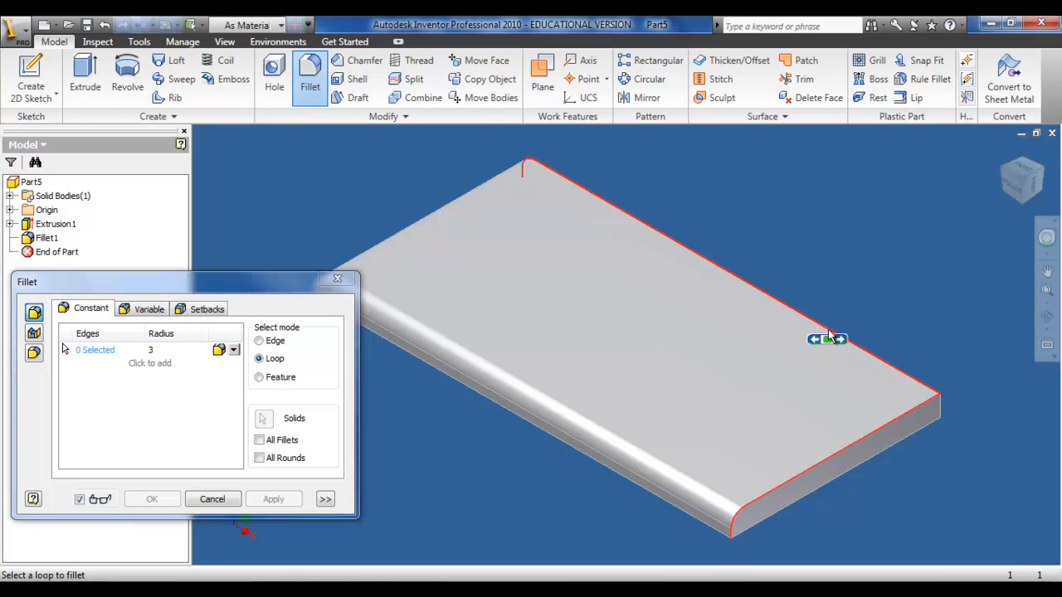
click(828, 329)
click(151, 349)
text(1)
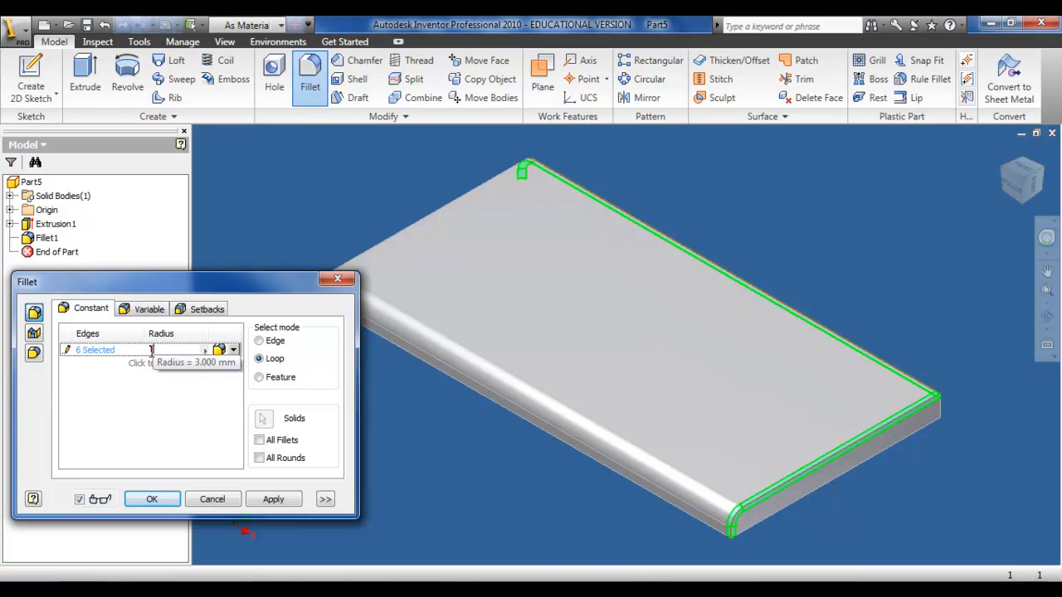
click(270, 499)
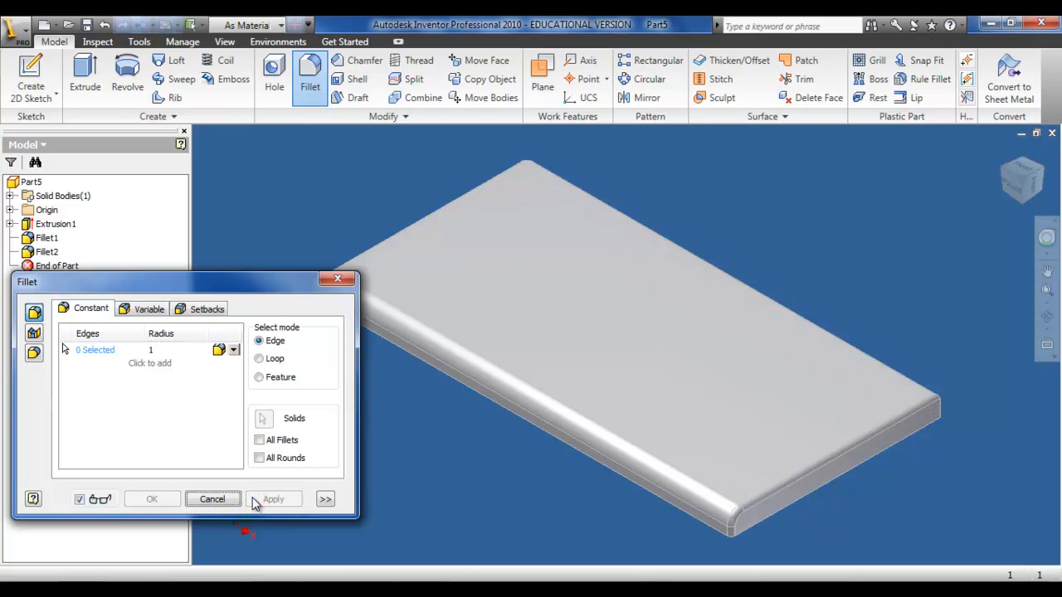
click(212, 499)
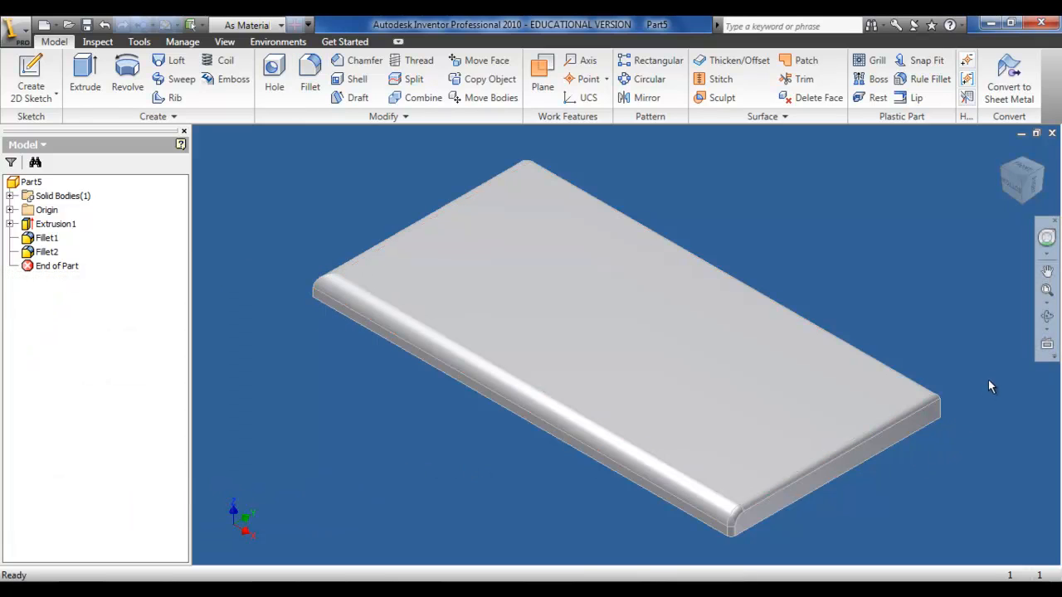
Step: Inspect the rounded plate from other angles and undo both fillets
click(1044, 320)
key(Escape)
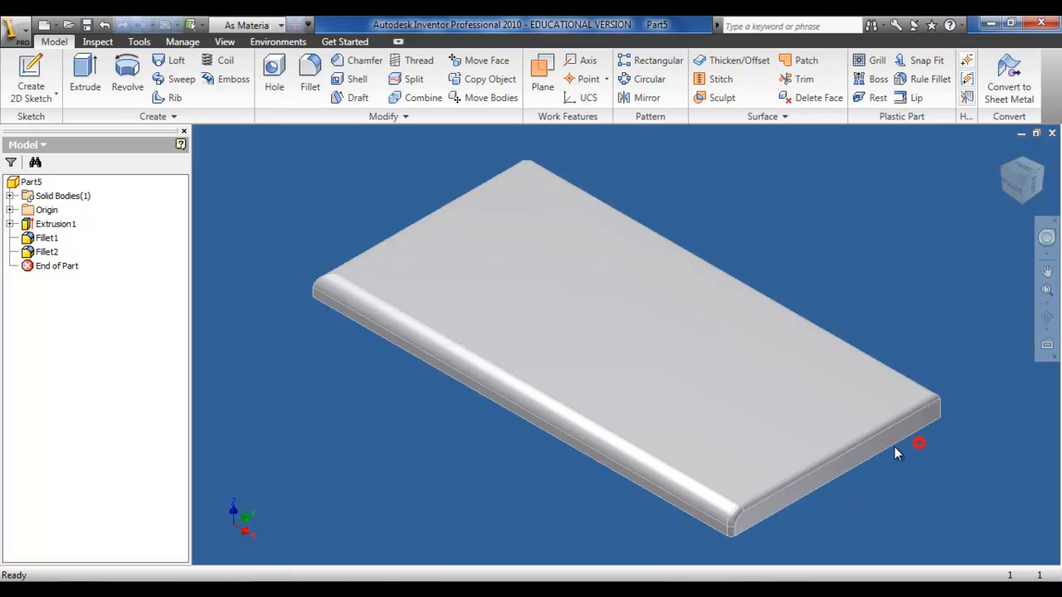
click(1045, 317)
drag(765, 384, 795, 417)
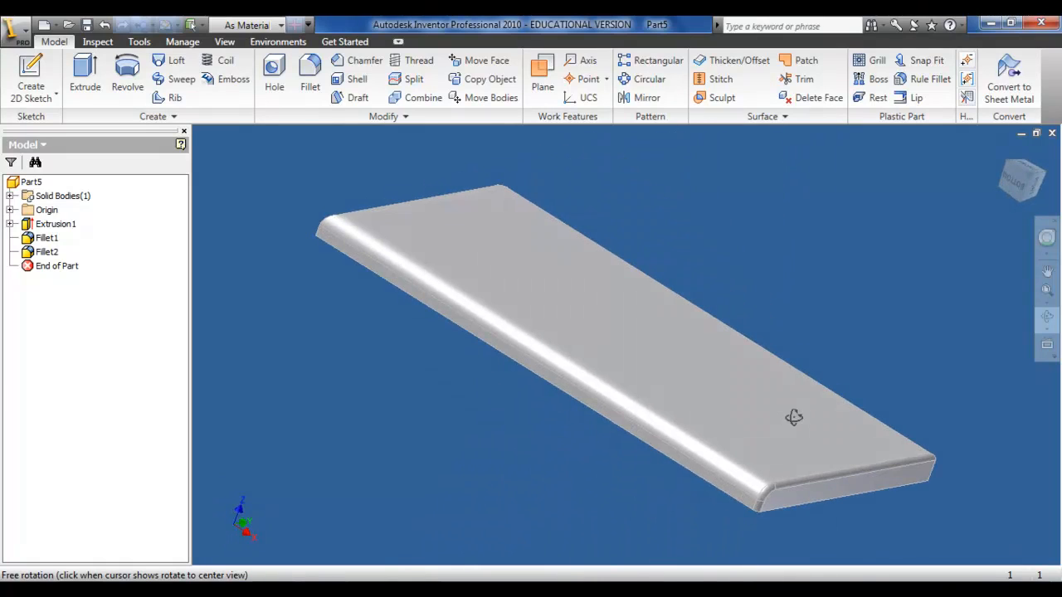
click(496, 347)
drag(575, 384, 463, 355)
click(463, 355)
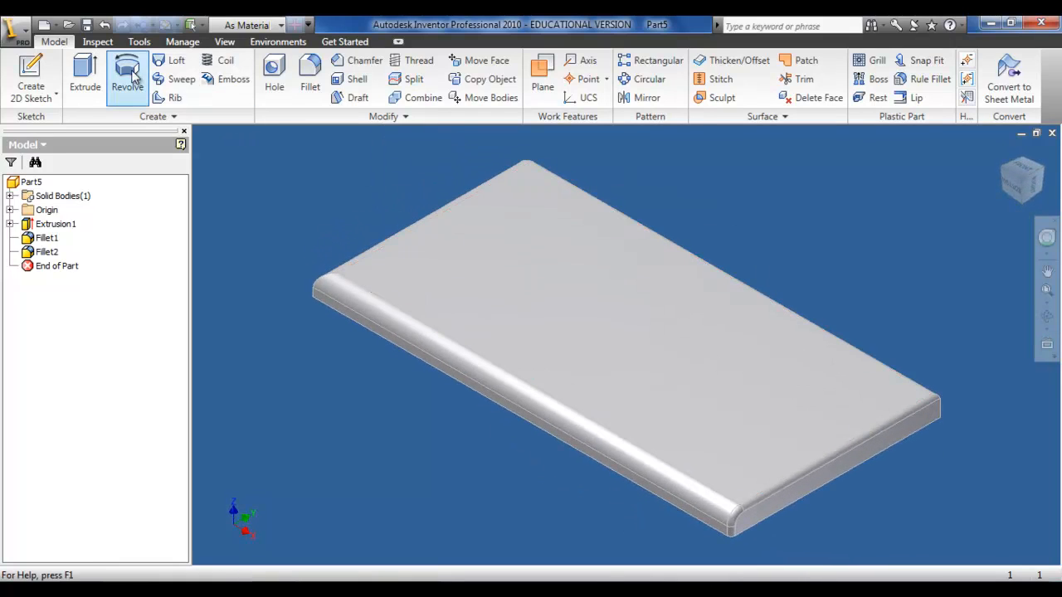
click(104, 25)
click(104, 24)
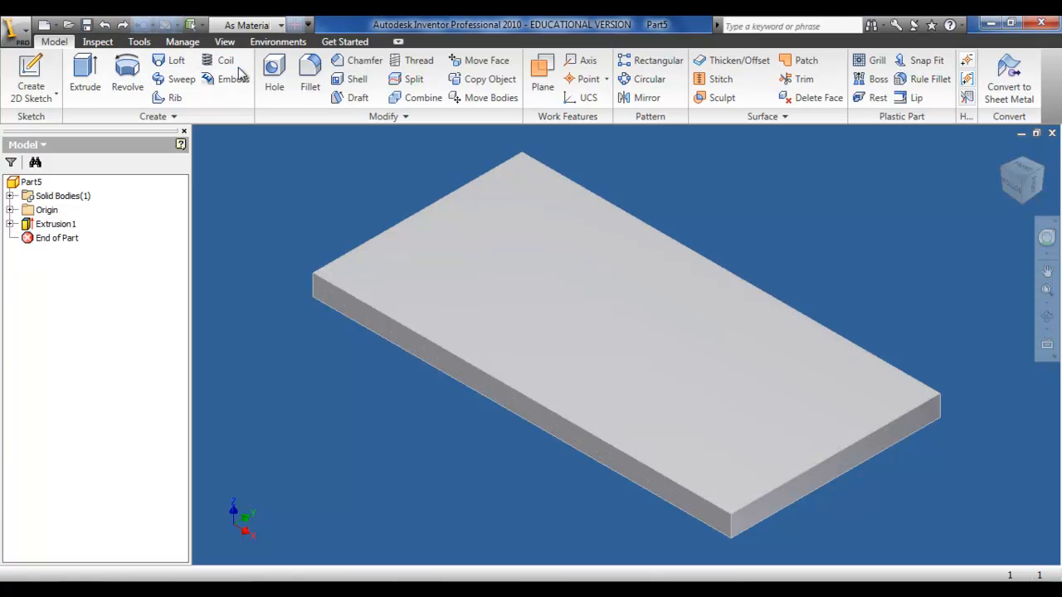
Step: Start a variable-radius fillet on the front long edge of the plate's top face
click(309, 79)
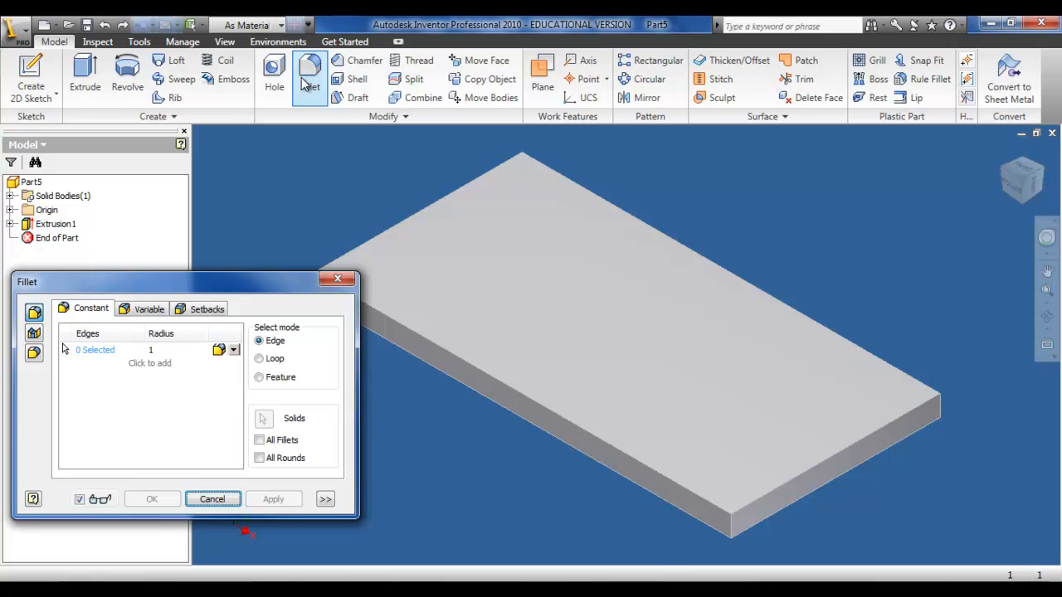
click(149, 311)
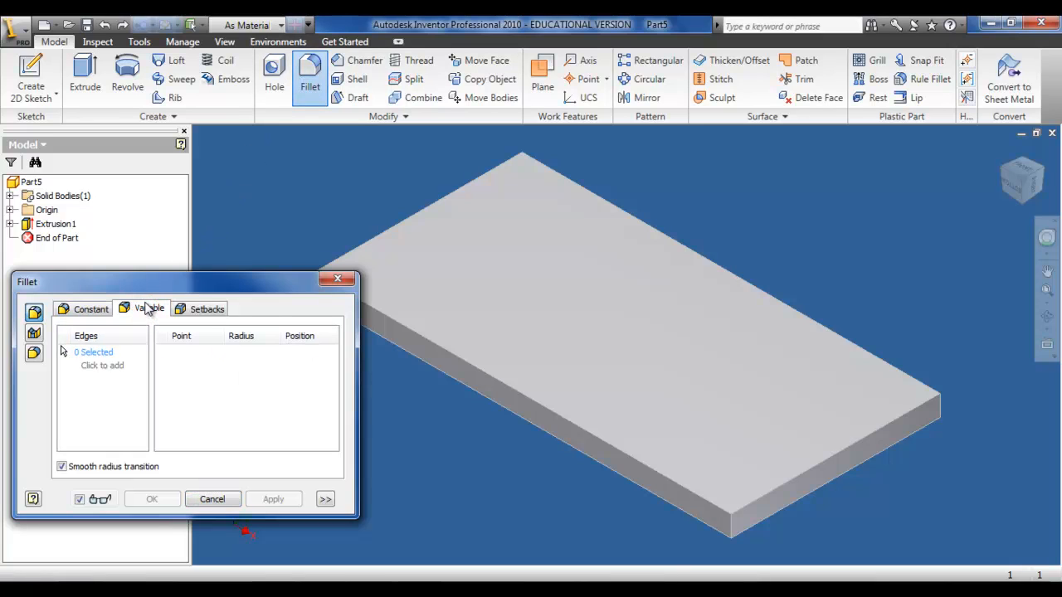
click(100, 366)
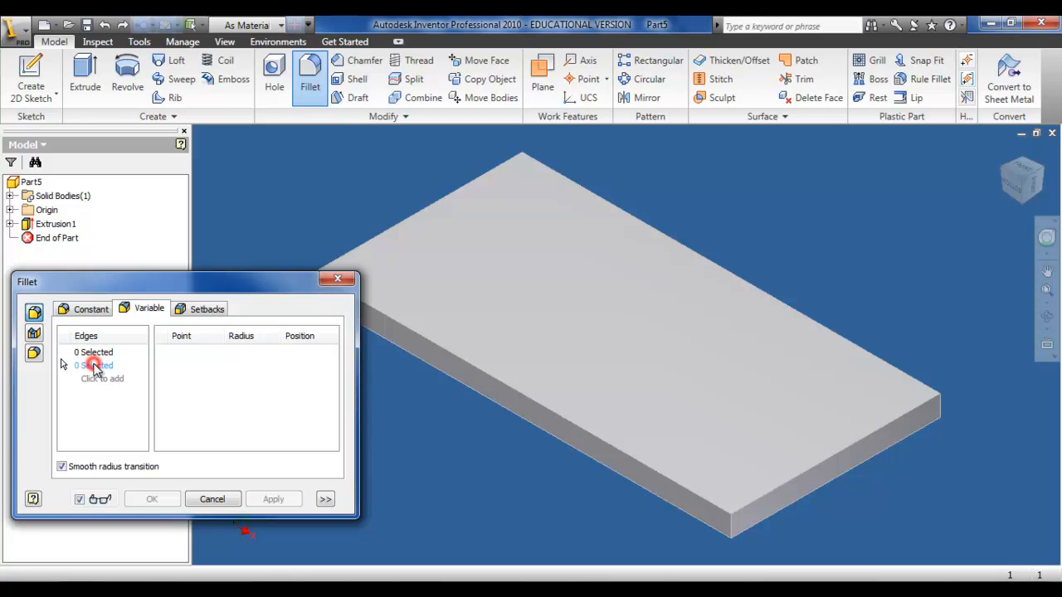
click(429, 349)
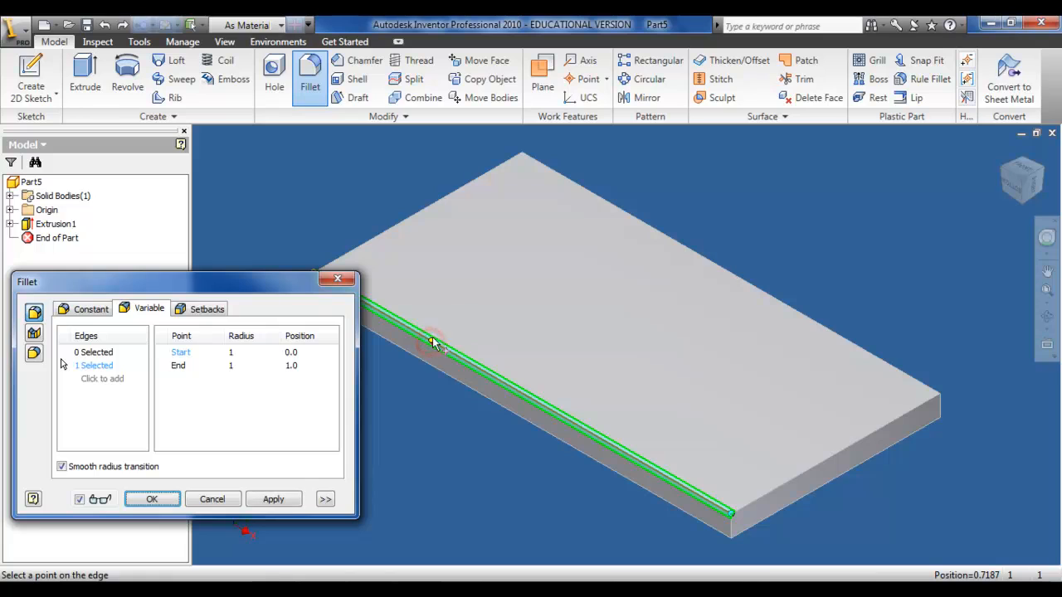
Step: Add ten roughly evenly spaced radius points along the selected edge, from position about 0.94 down to about 0.06
middle_drag(444, 296, 495, 303)
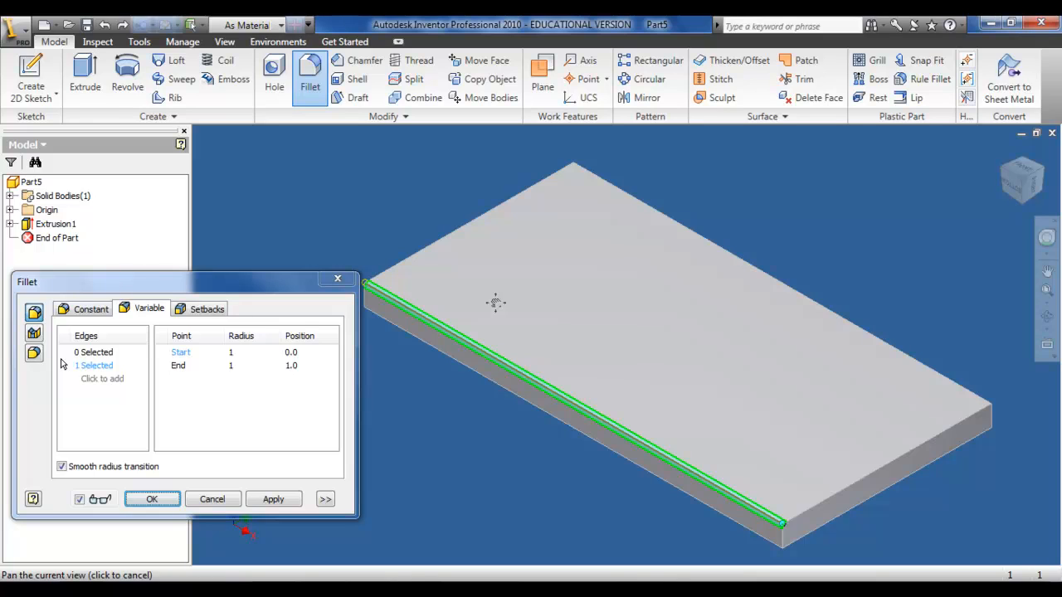
middle_drag(496, 303, 514, 302)
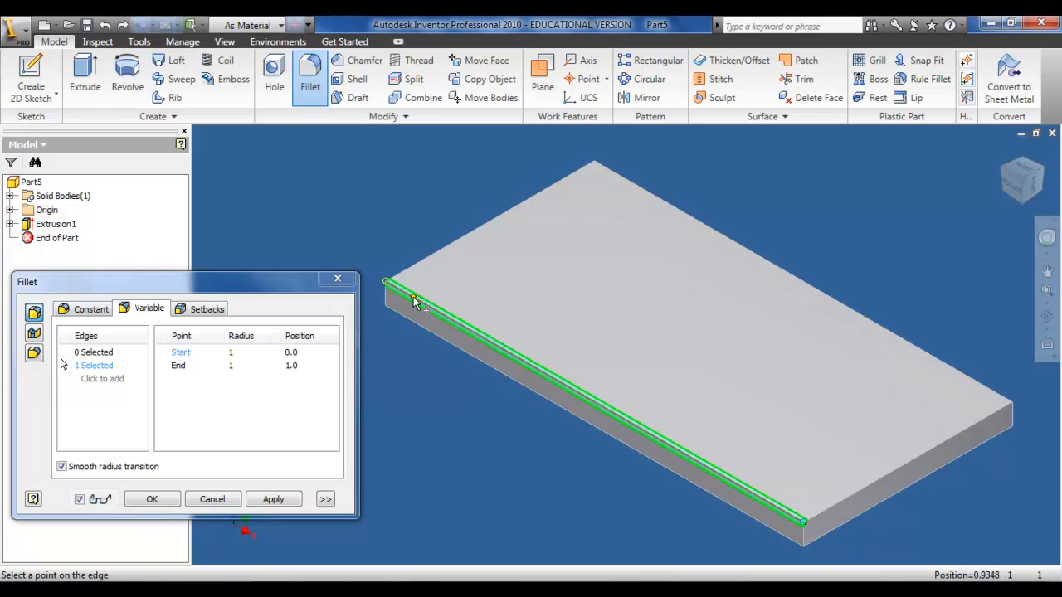
click(413, 302)
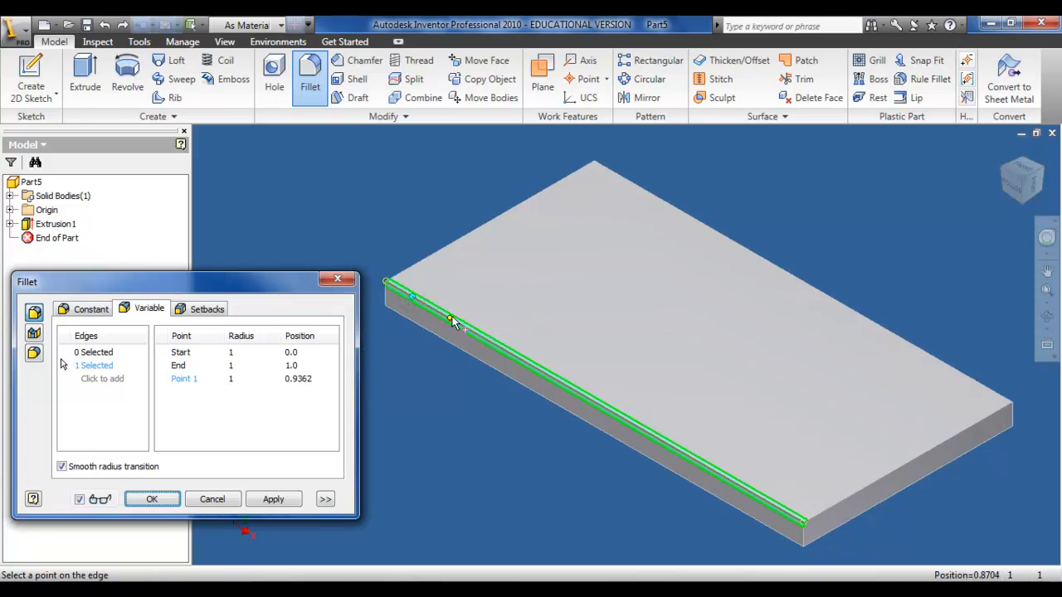
click(454, 323)
click(500, 348)
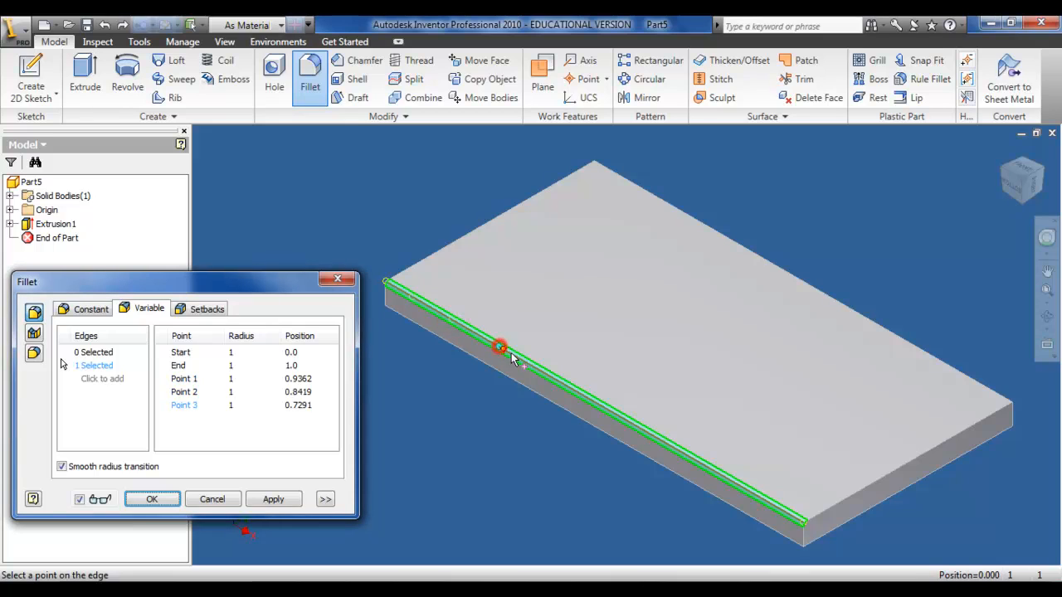
click(544, 375)
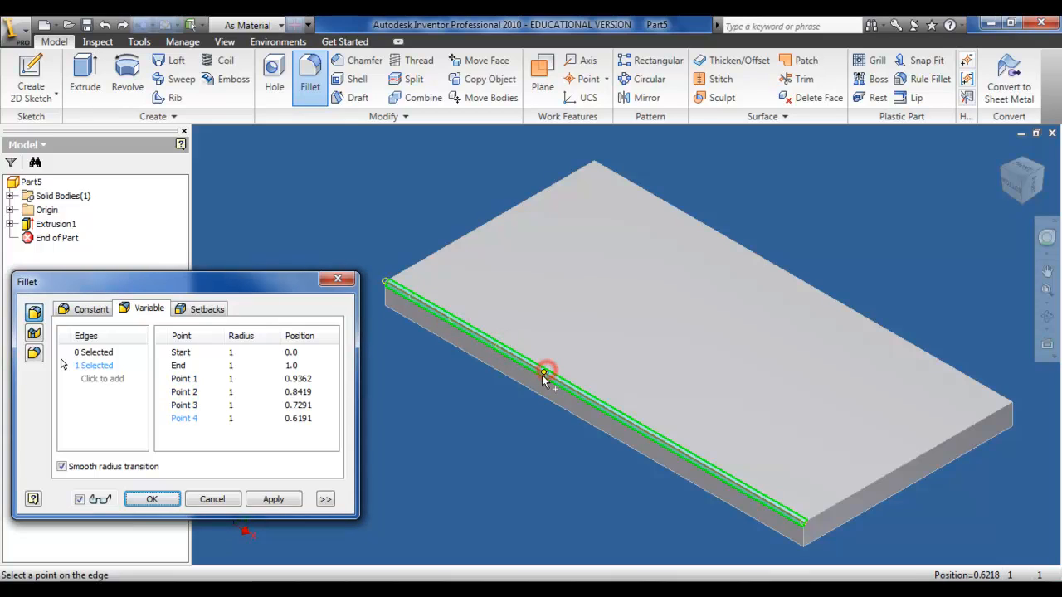
click(590, 402)
click(632, 423)
click(672, 447)
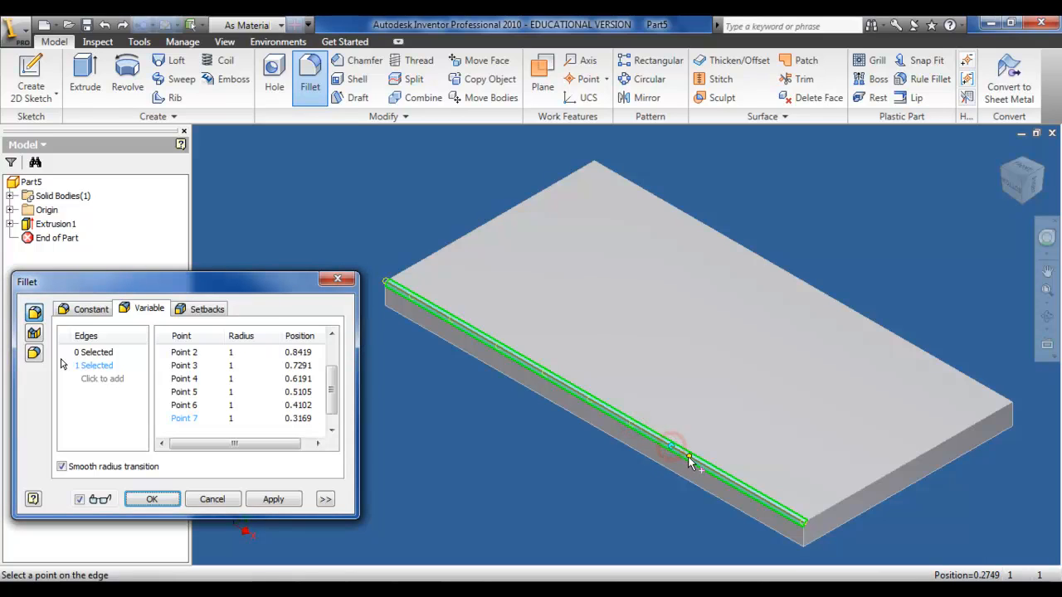
click(708, 469)
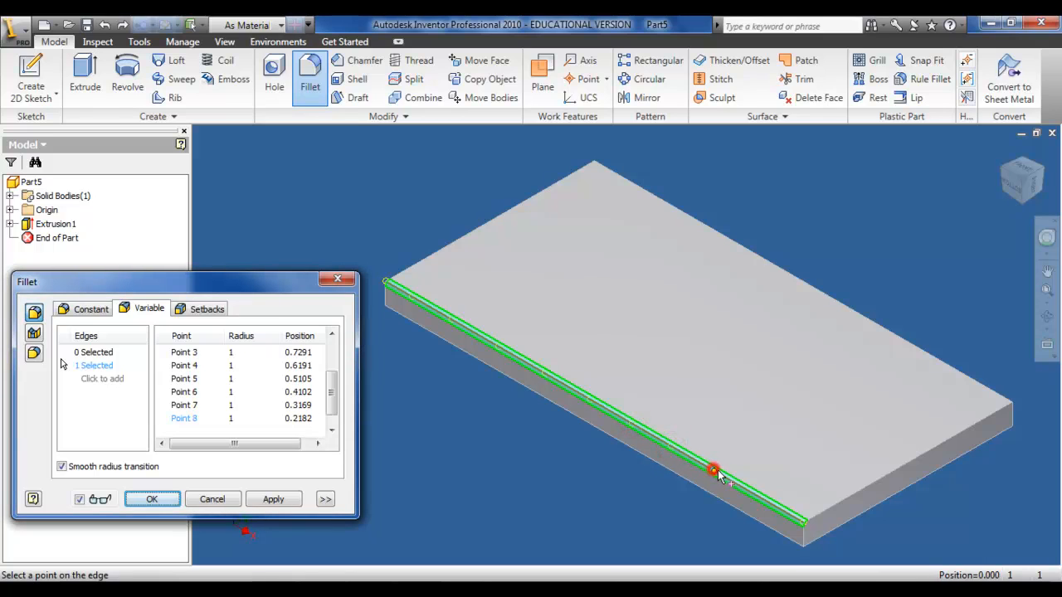
click(755, 497)
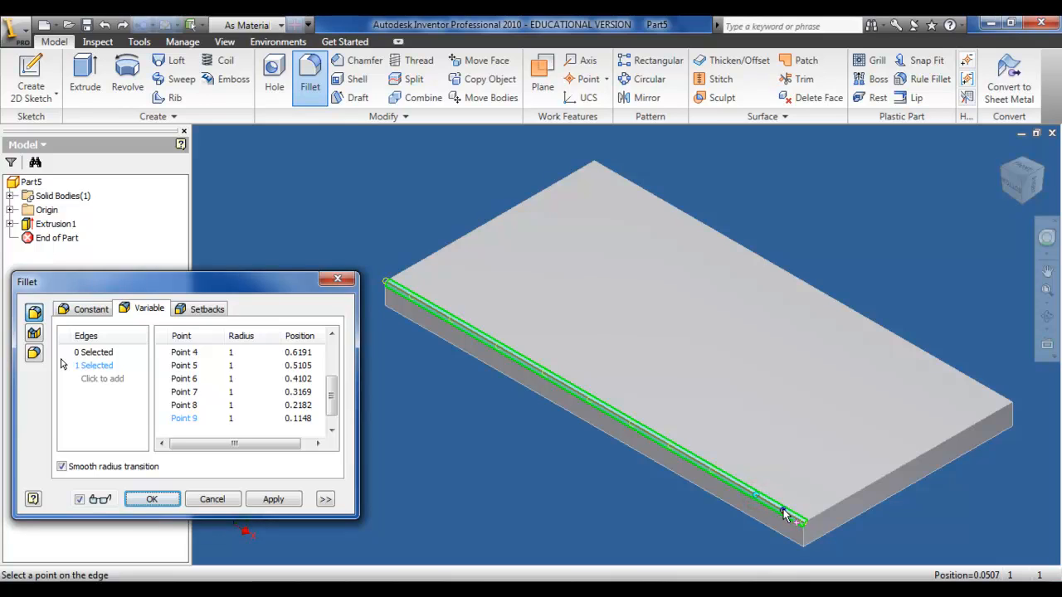
right_click(783, 514)
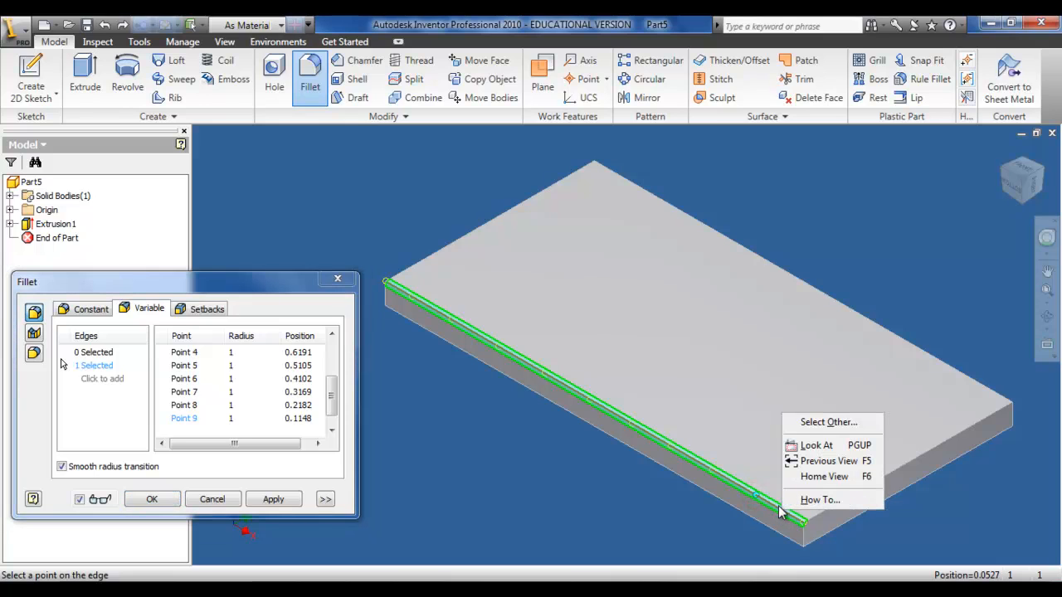
key(Escape)
click(779, 508)
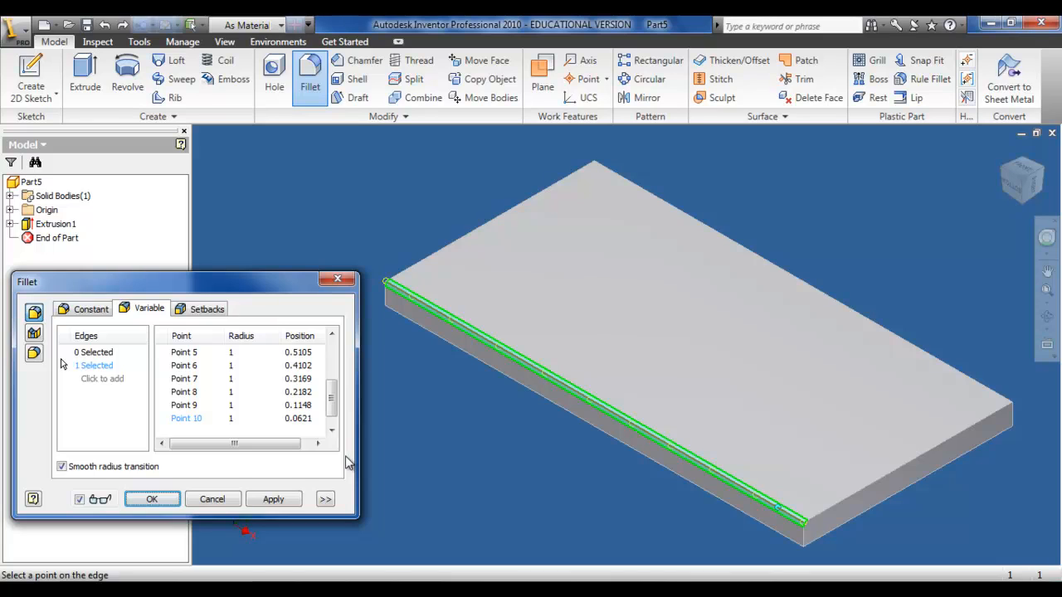
Step: Set the variable fillet's radii to 1 mm at Start, 2 mm at End, 3 mm at Point 1 and 4 mm at Point 2
drag(332, 403, 332, 359)
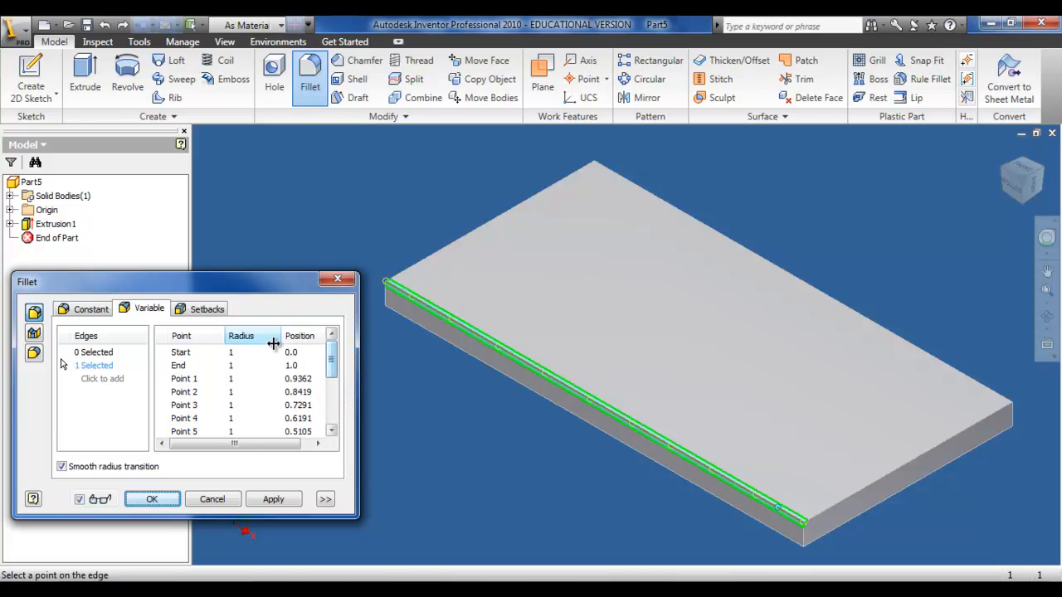
click(234, 352)
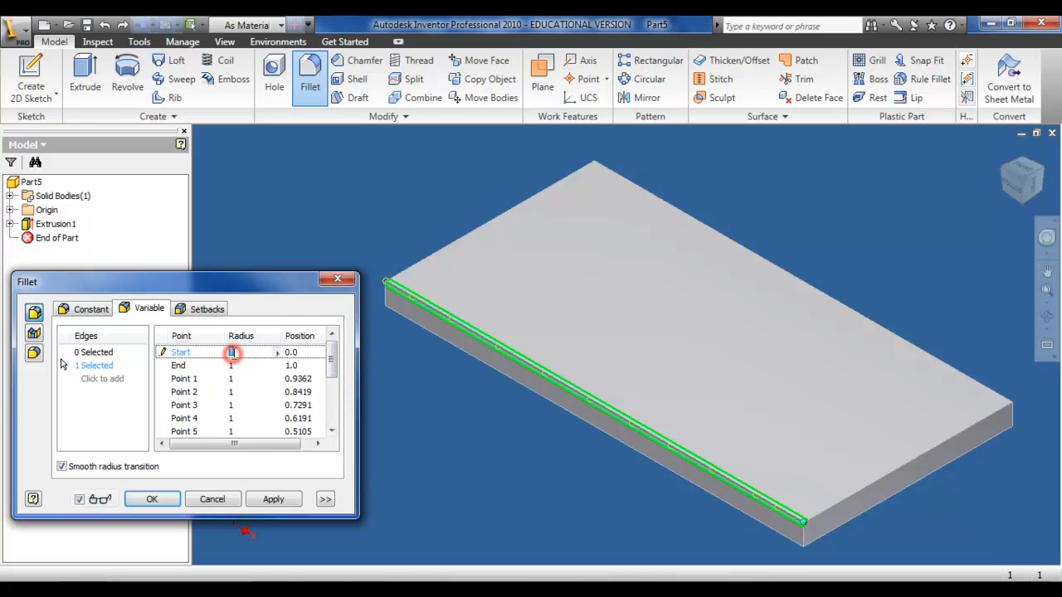
key(Return)
text(2)
key(Return)
text(3)
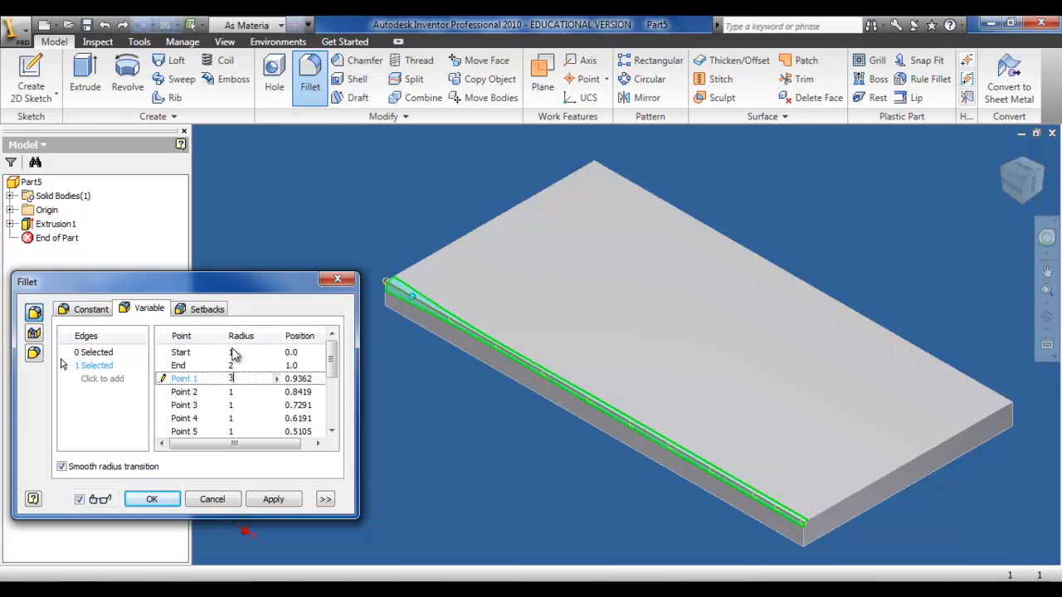
key(Return)
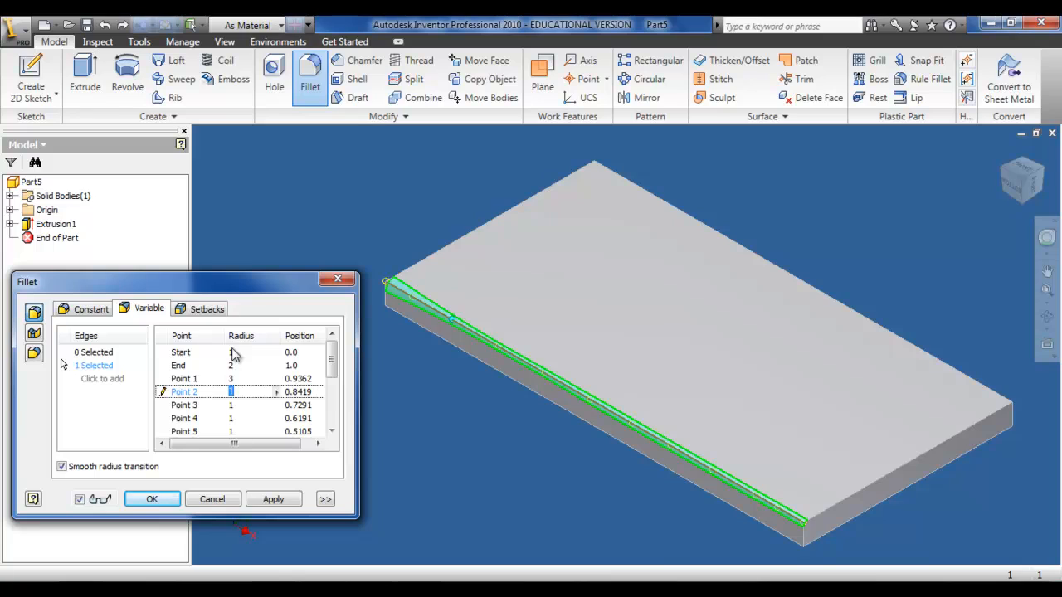
text(4)
key(Return)
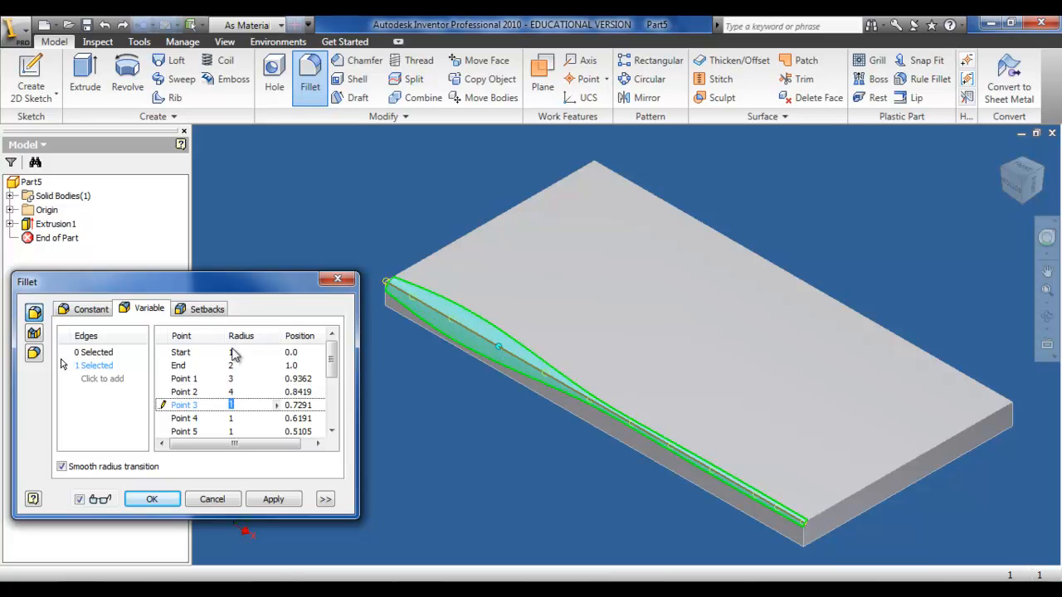
Step: Set the radii of Points 3, 4 and 5 to 3, 2 and 1 mm
text(3)
key(Return)
text(2)
key(Return)
text(1)
key(Return)
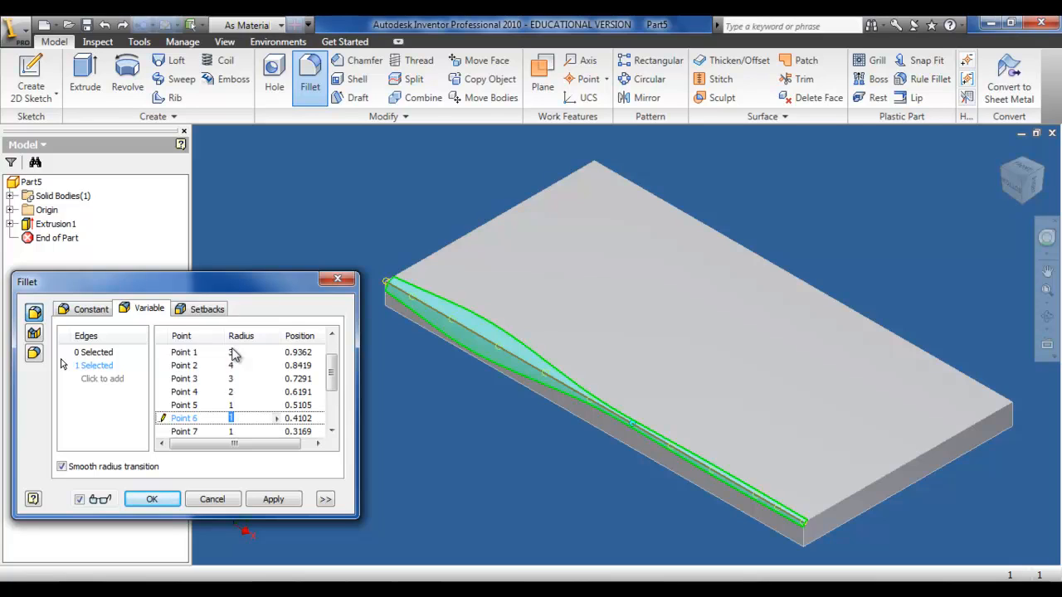
Step: Set the radii of Points 6 to 10 to 2, 3, 4, 5 and 4 mm and apply the variable fillet
text(2)
key(Return)
text(3)
key(Return)
text(1)
text(4)
key(Return)
text(5)
key(Return)
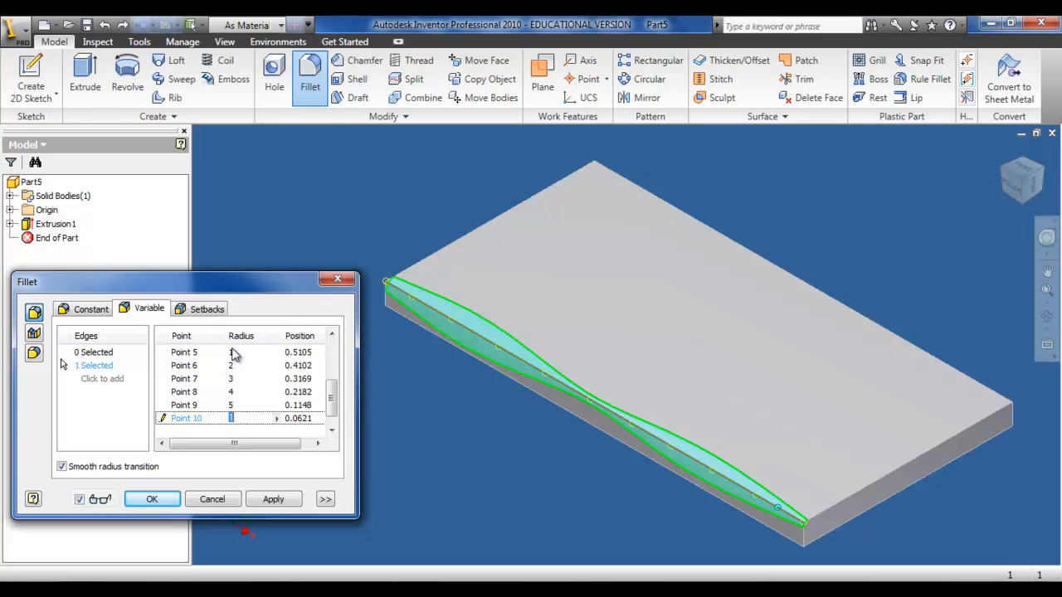
text(4)
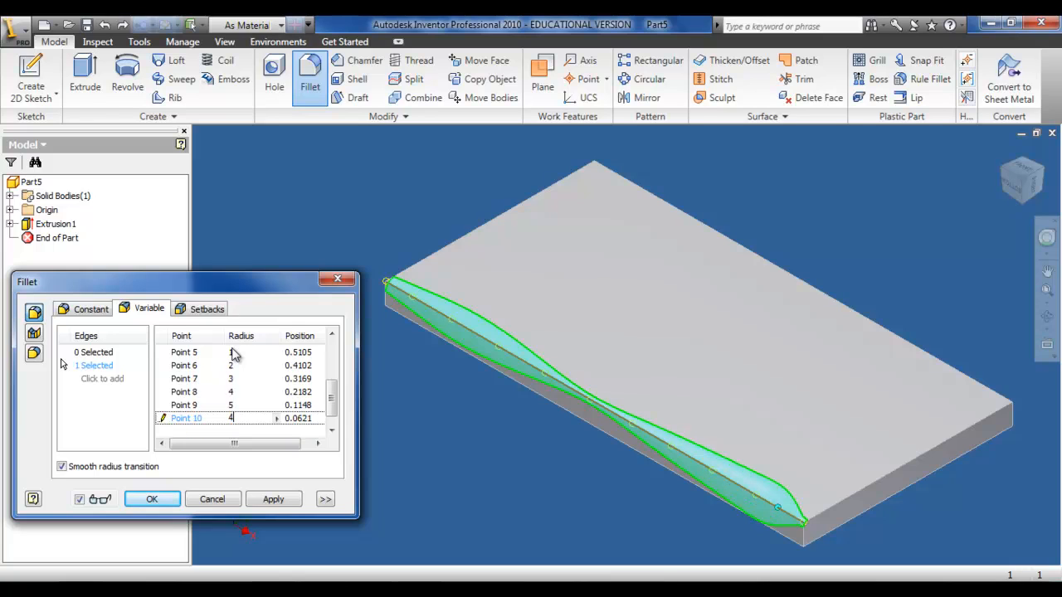
key(Return)
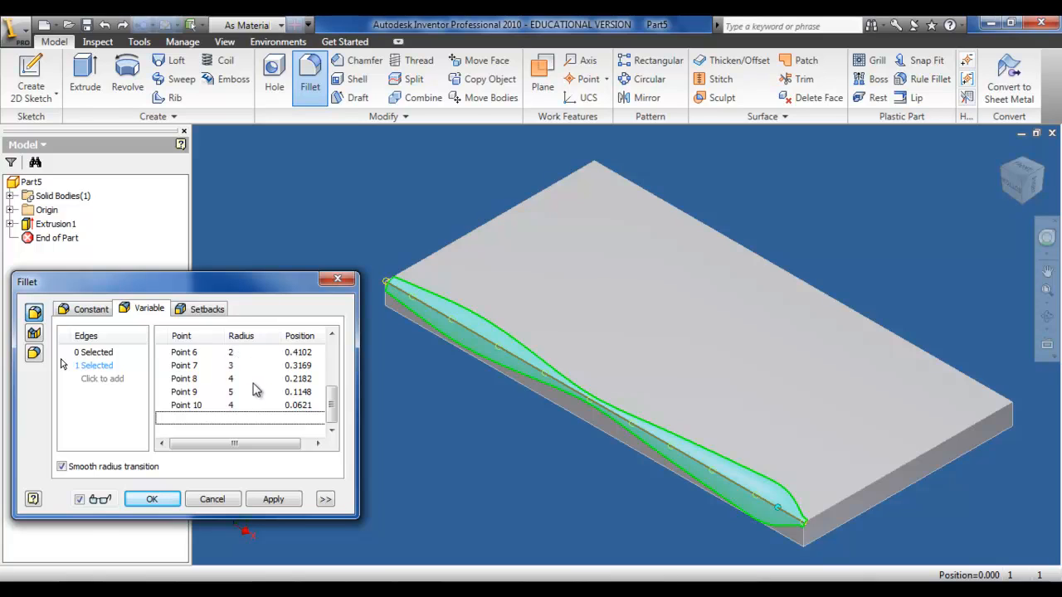
click(273, 500)
click(224, 499)
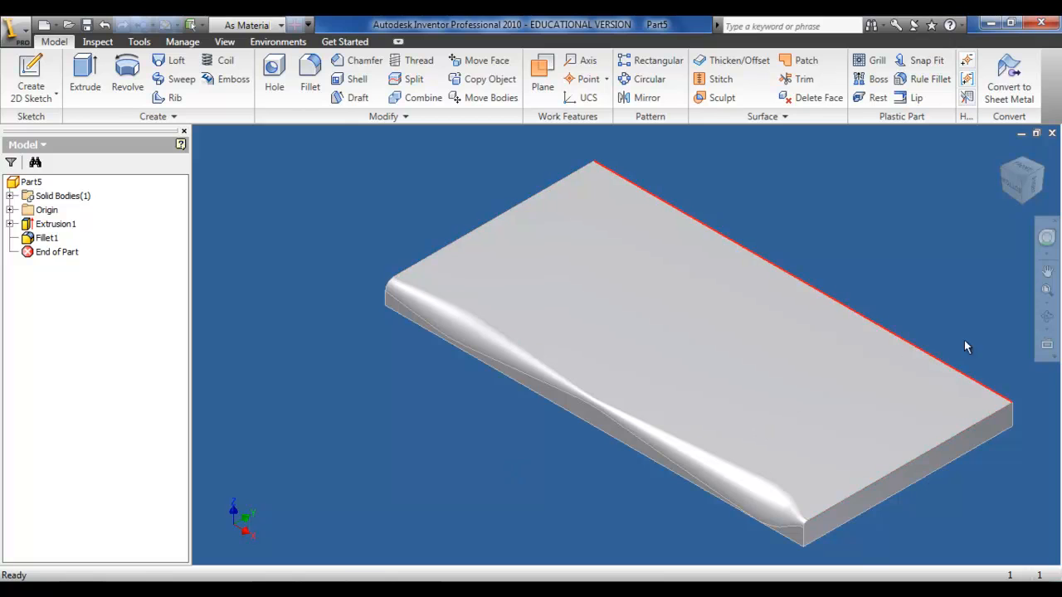
Step: Edit the variable fillet and set the radii of Points 1 to 4 to 1, 2, 1 and 2 mm
click(1048, 316)
drag(524, 456, 548, 403)
right_click(387, 402)
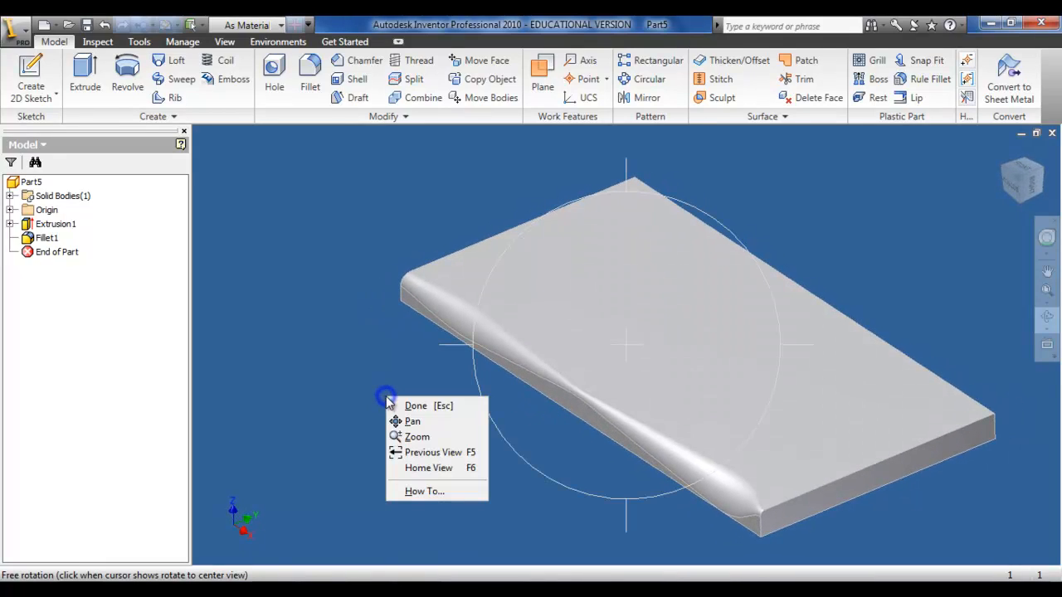
click(418, 406)
click(47, 238)
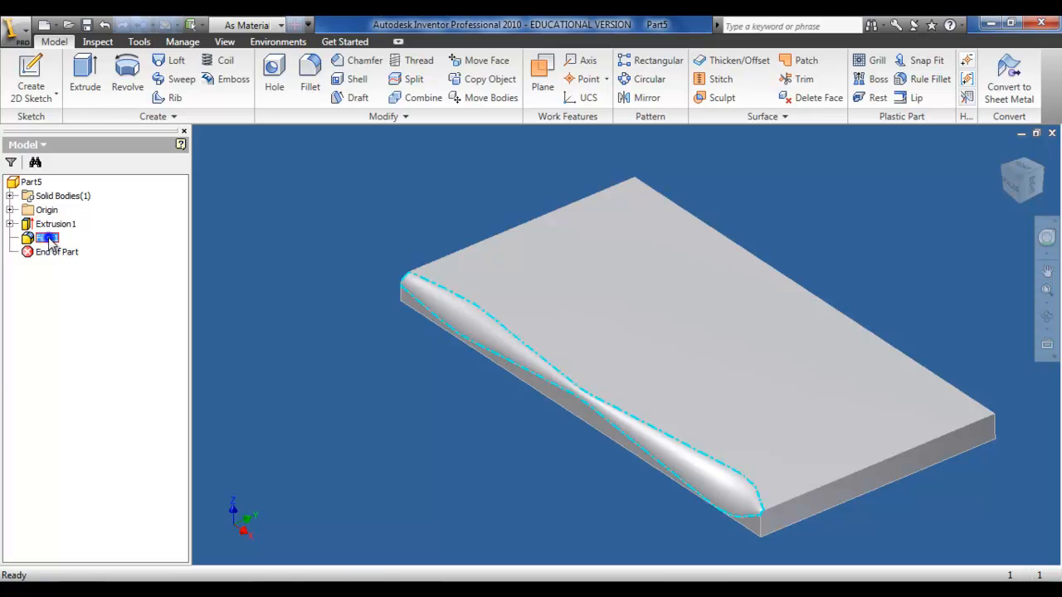
right_click(50, 240)
click(79, 310)
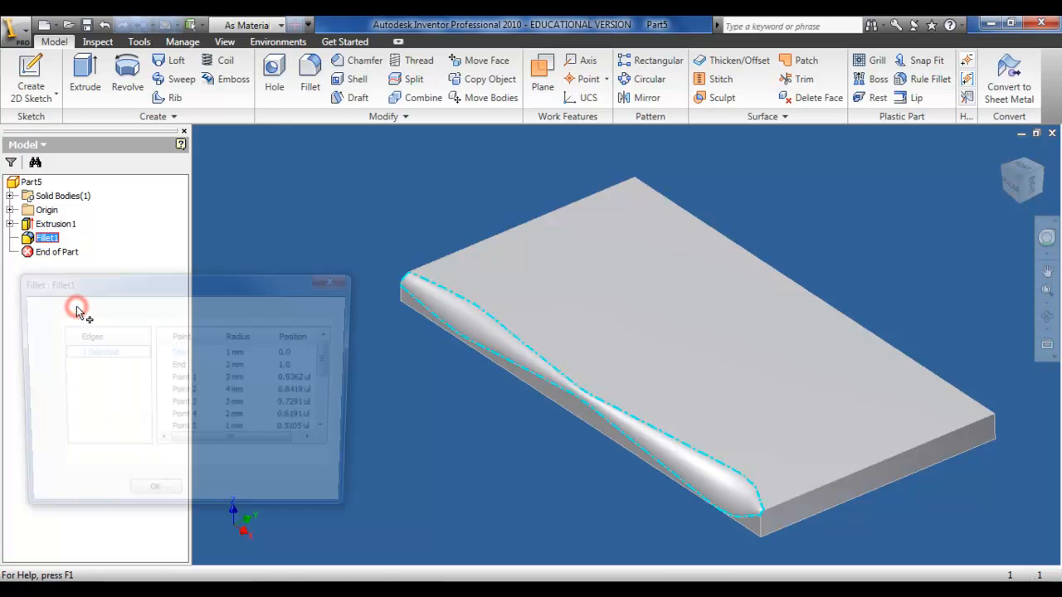
click(241, 366)
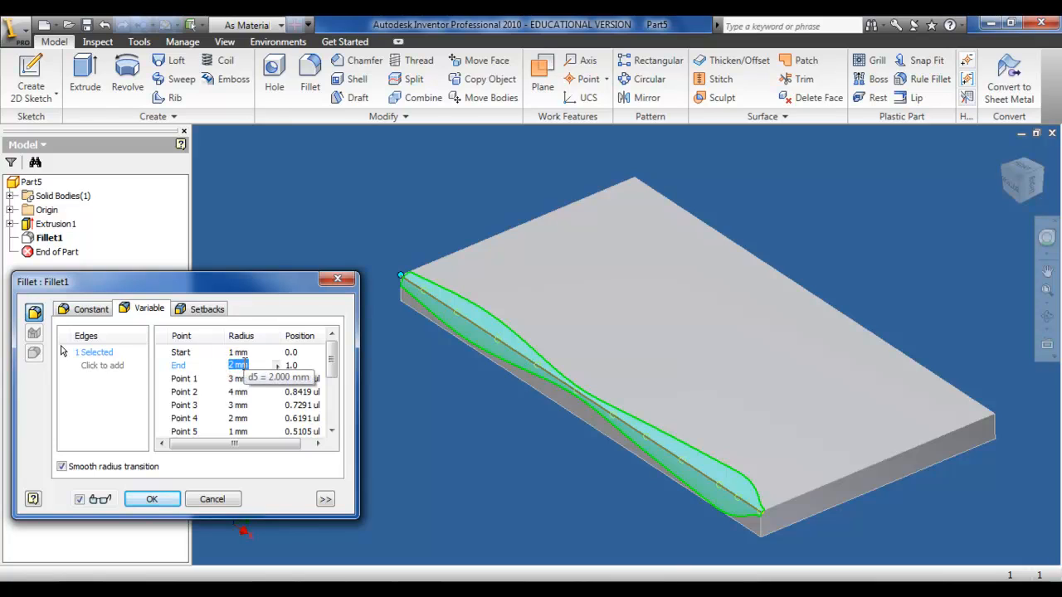
key(Down)
text(1)
key(Down)
text(2)
key(Down)
text(1)
key(Down)
text(21)
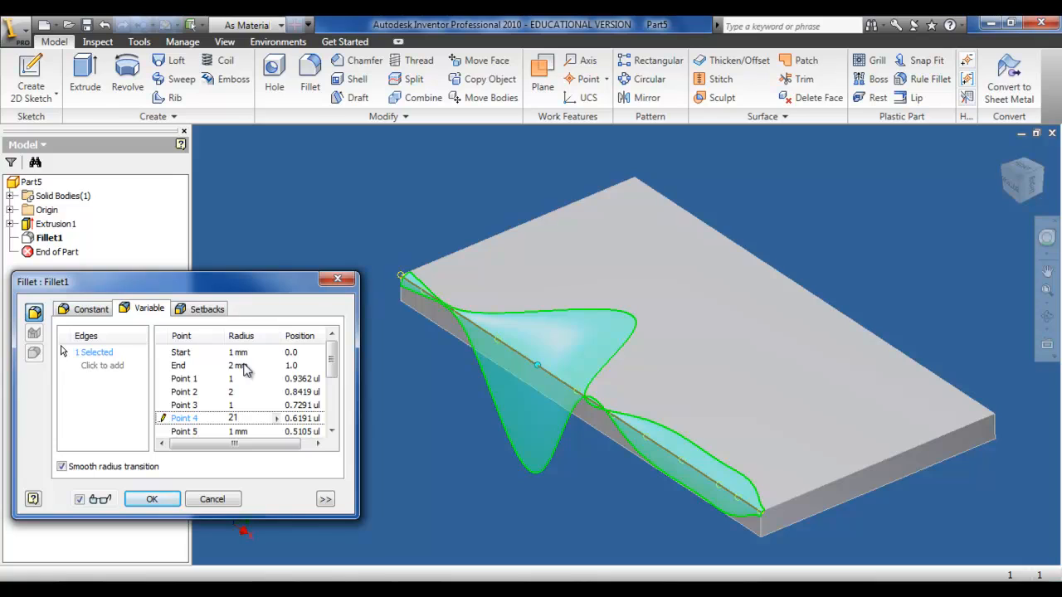
key(BackSpace)
Step: Set the radii of Points 5 to 10 to 1, 2, 1, 2, 1 and 2 mm and accept the fillet edit
key(Down)
text(1)
key(Down)
text(2)
key(Down)
text(1)
key(Down)
text(2)
key(Down)
text(1)
key(Down)
text(2)
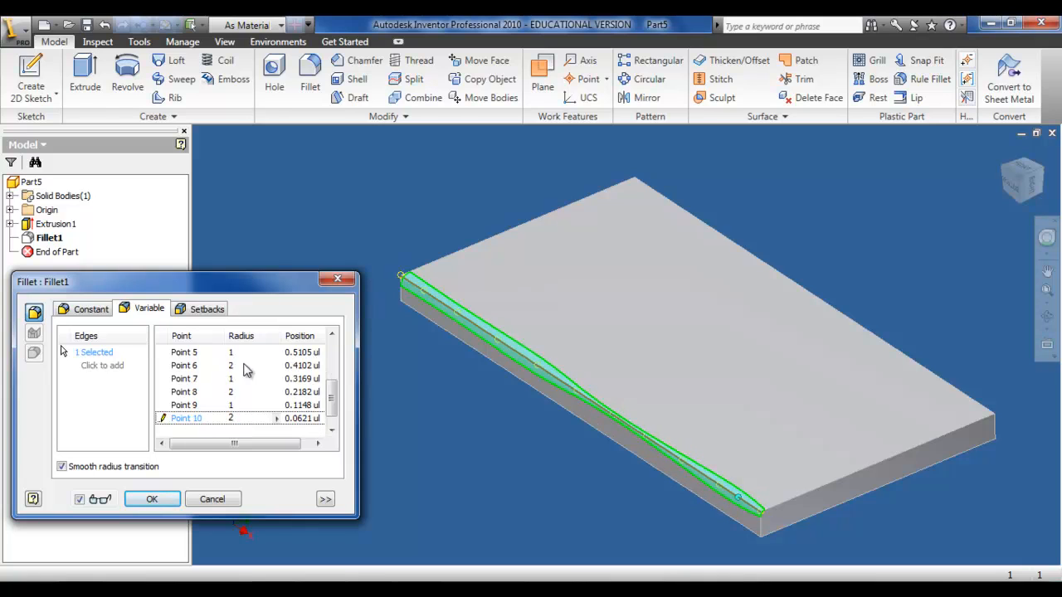
click(152, 499)
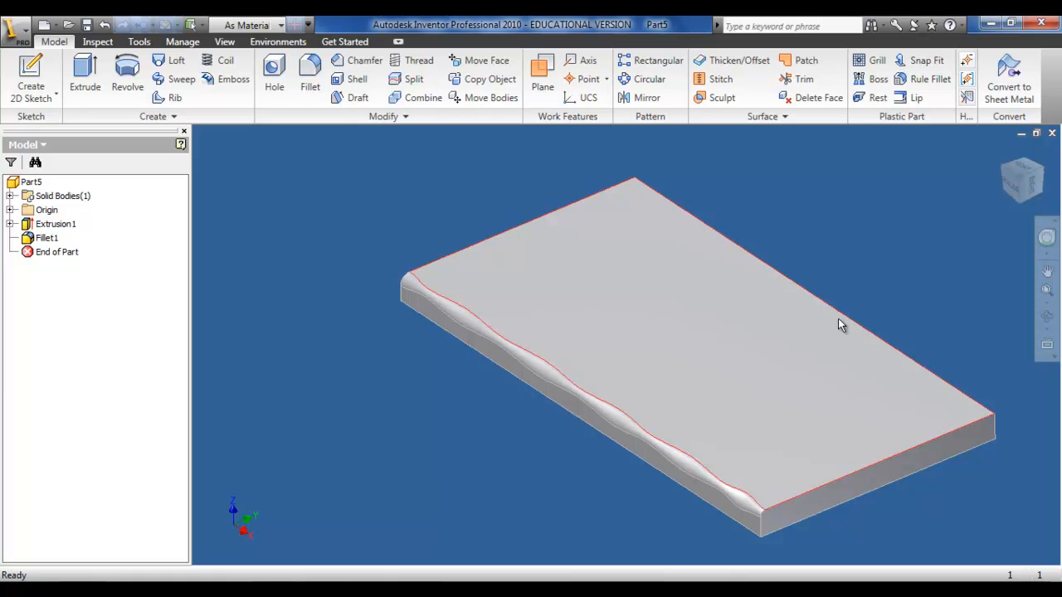
Step: Inspect the wavy filleted edge straight from the front and from an angled view
click(1009, 185)
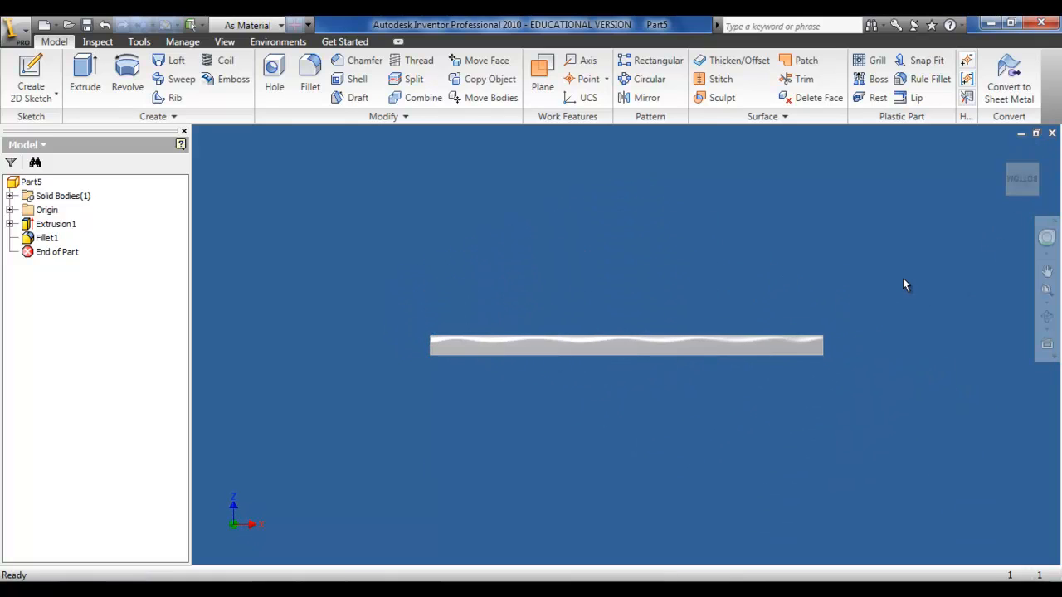
click(1047, 290)
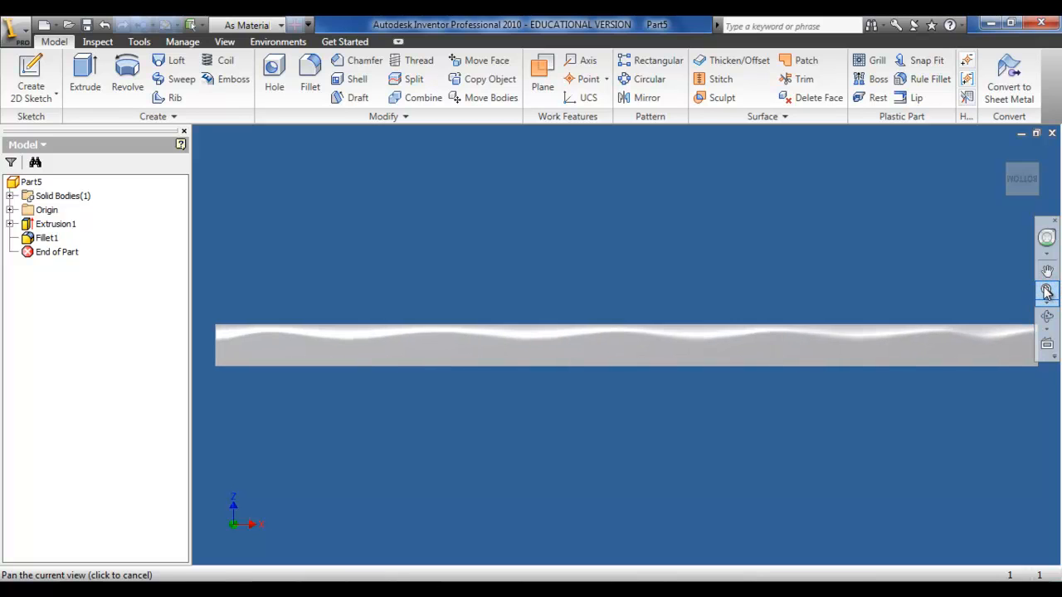
click(1047, 314)
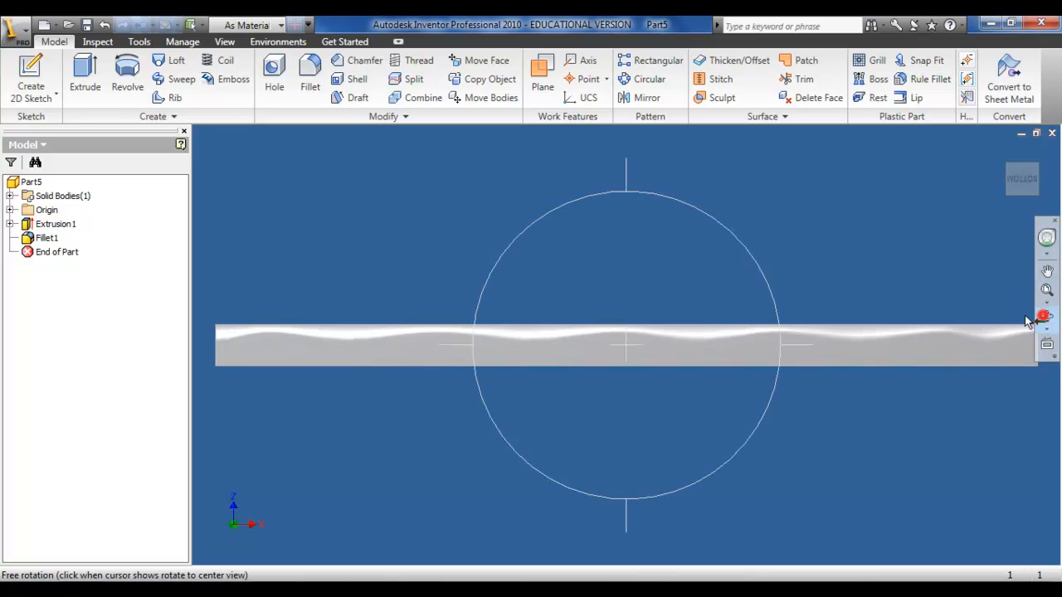
drag(765, 325, 584, 342)
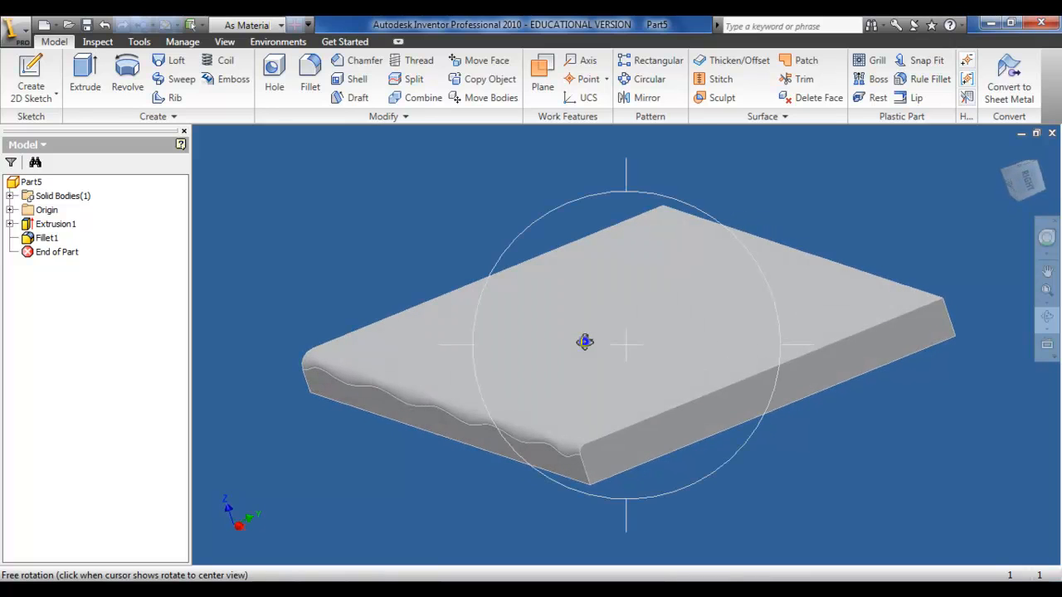
Step: Undo the variable fillet edit and the variable fillet itself to restore the plain plate
right_click(586, 342)
click(607, 349)
key(F6)
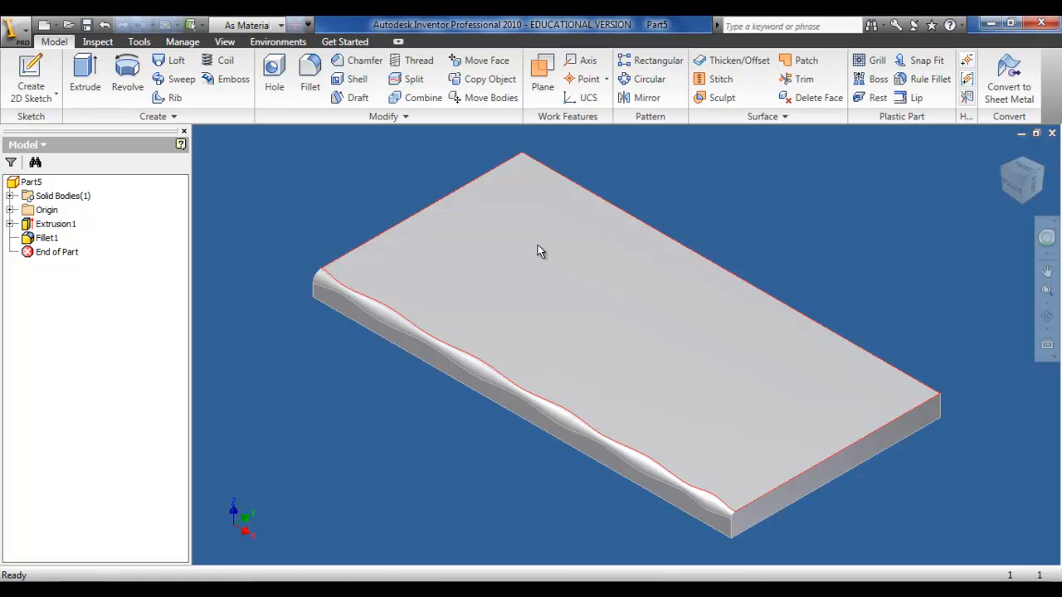
key(F5)
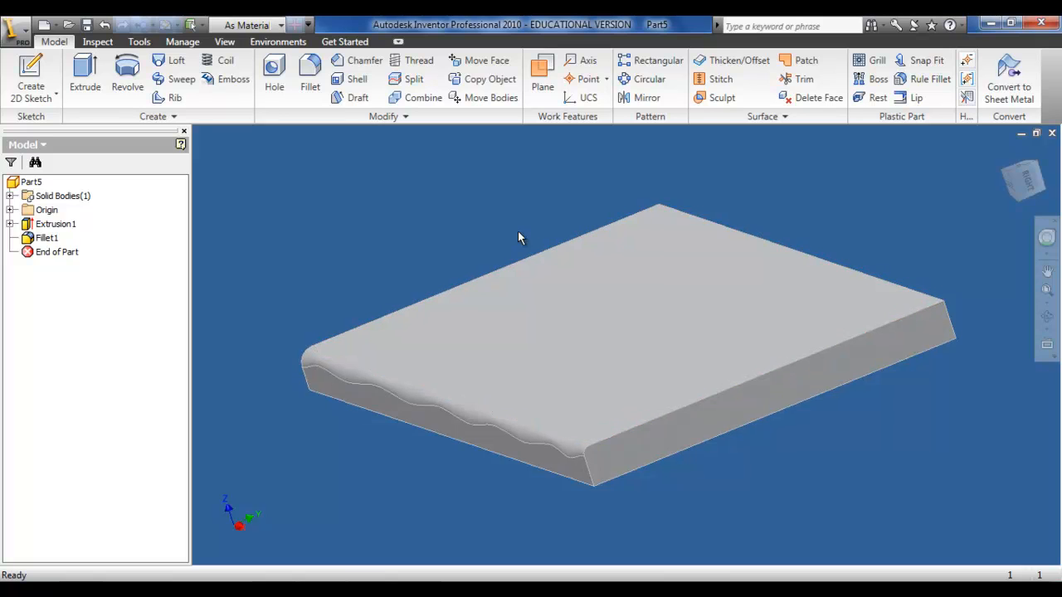
key(F6)
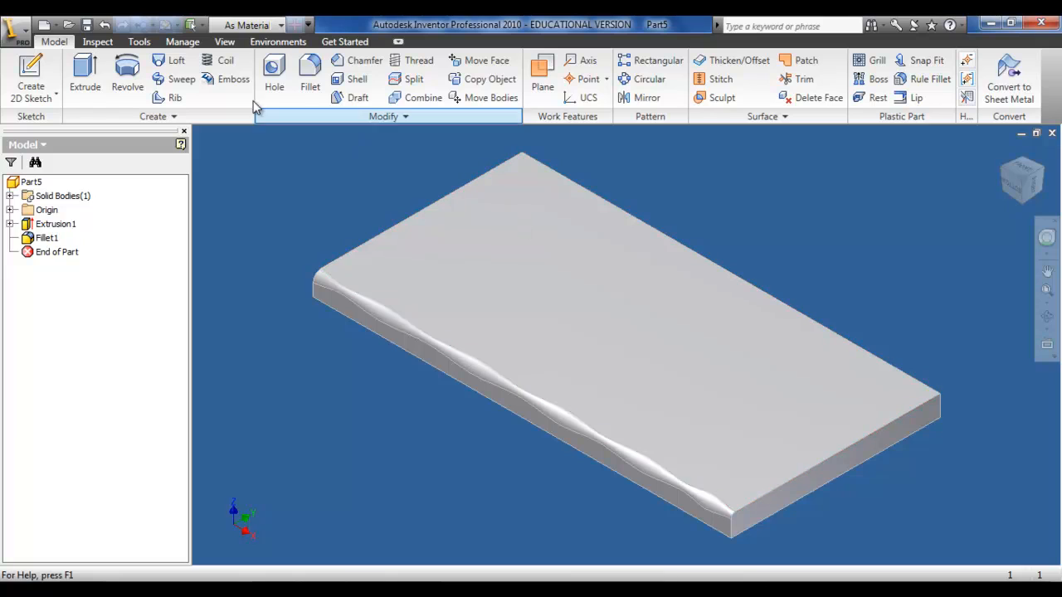
click(105, 26)
click(105, 26)
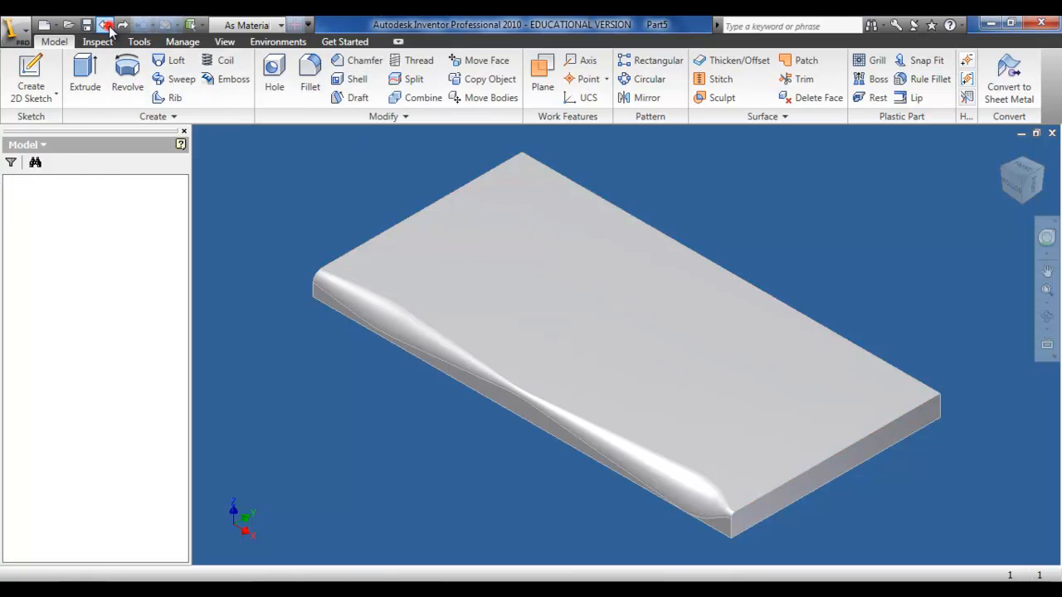
Step: Start a fillet and look through its variable, setback and constant settings and the edge continuity options
click(309, 76)
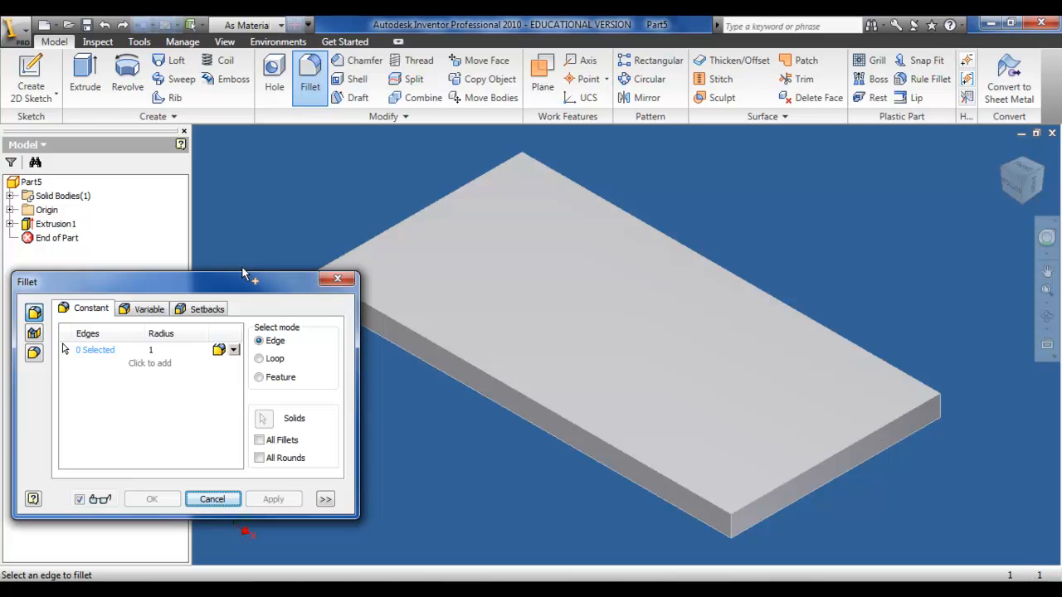
click(144, 310)
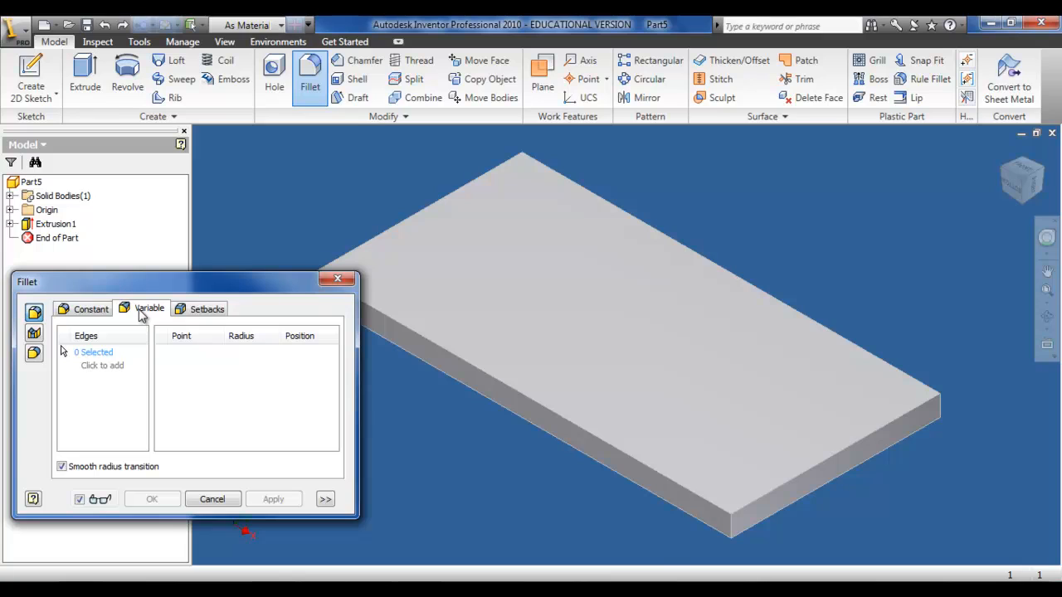
click(205, 314)
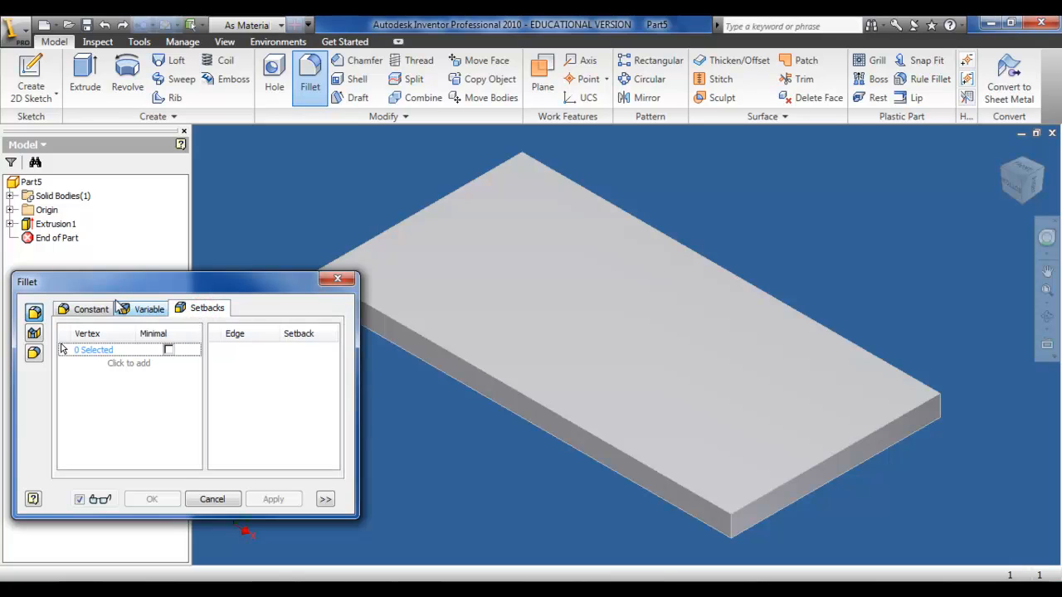
click(90, 308)
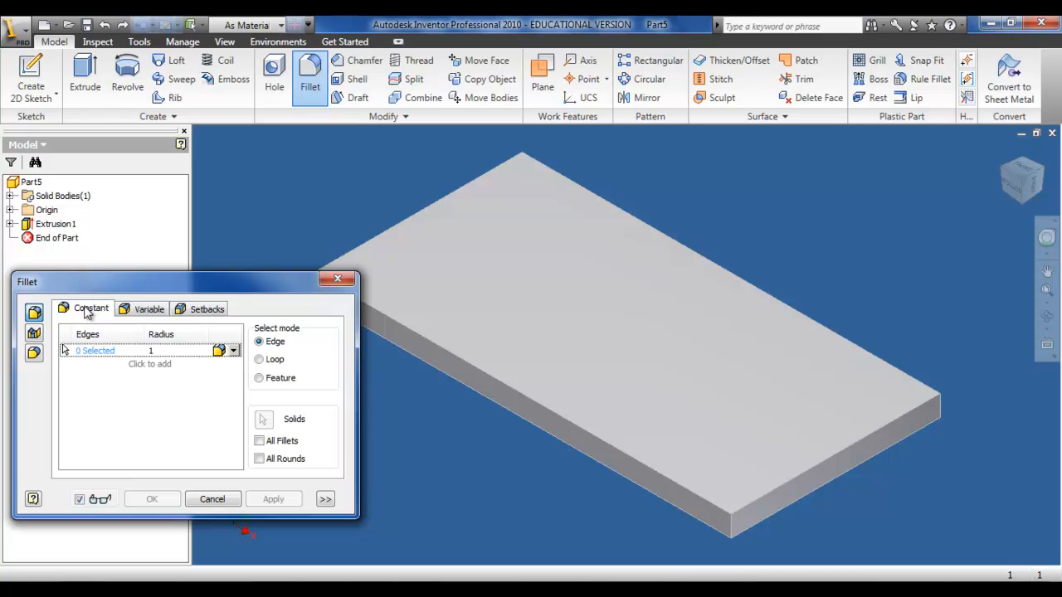
click(233, 352)
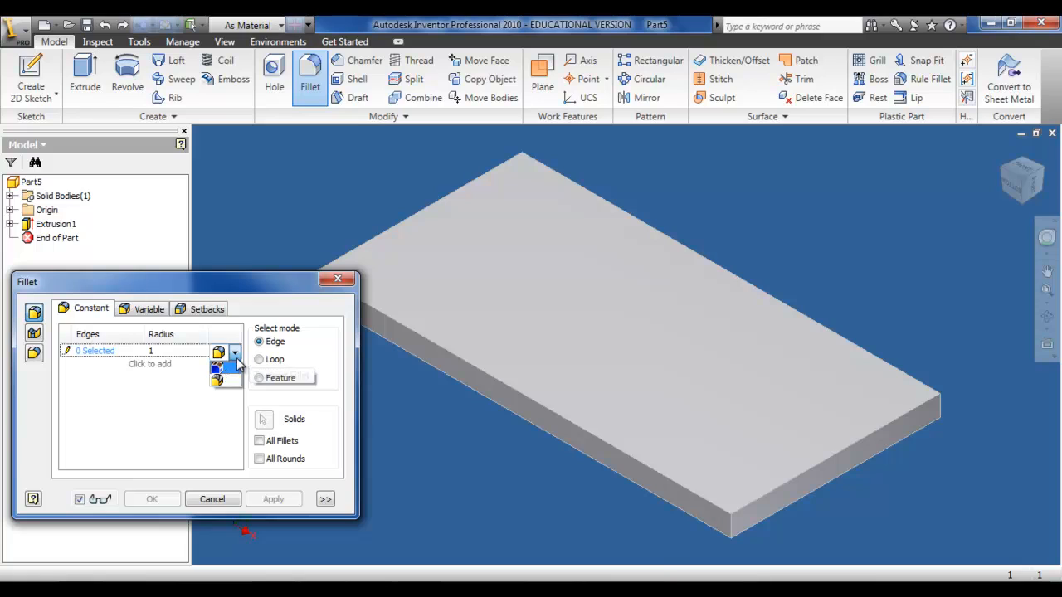
click(223, 369)
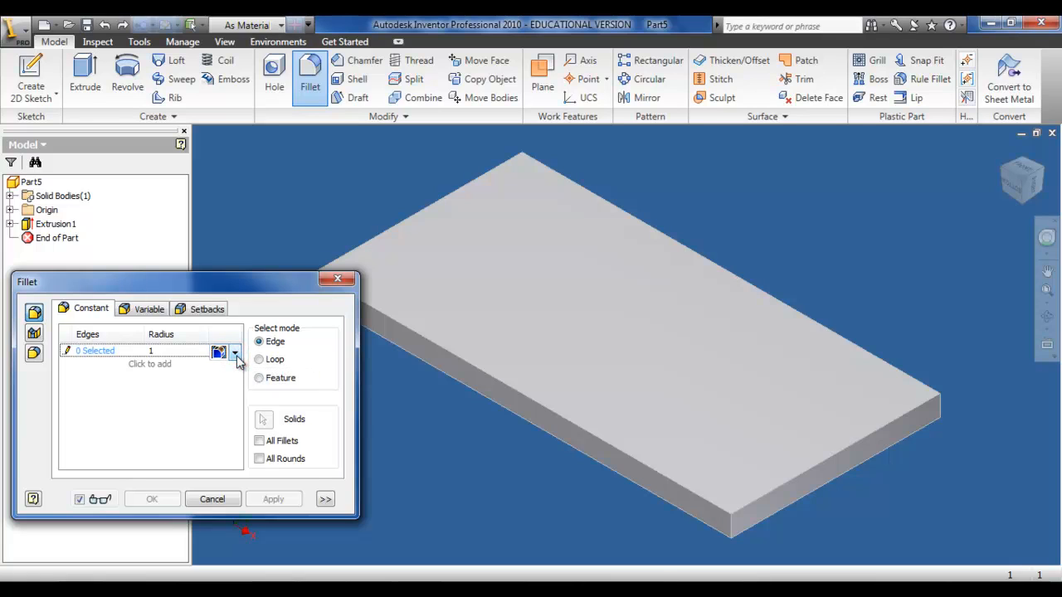
Step: Select the whole edge loop of the plate's top face for the constant fillet using Loop mode
click(259, 359)
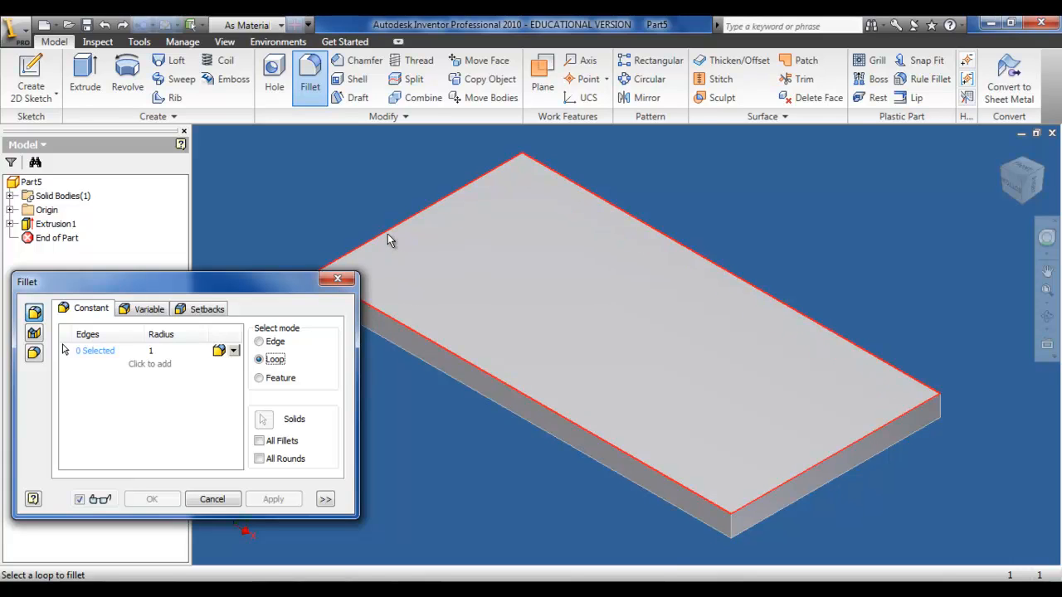
mouse_move(387, 237)
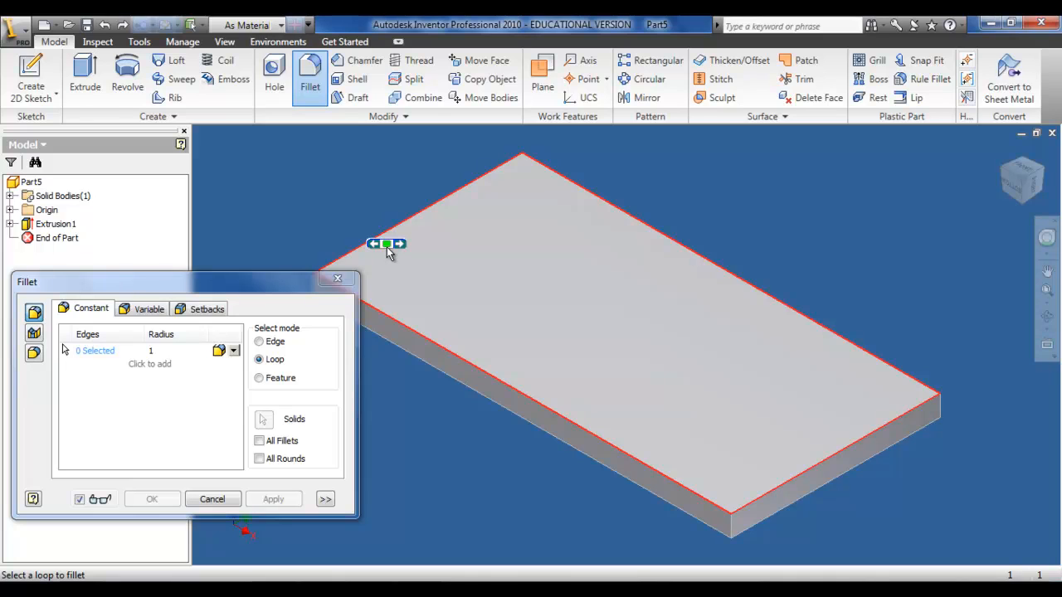
click(386, 245)
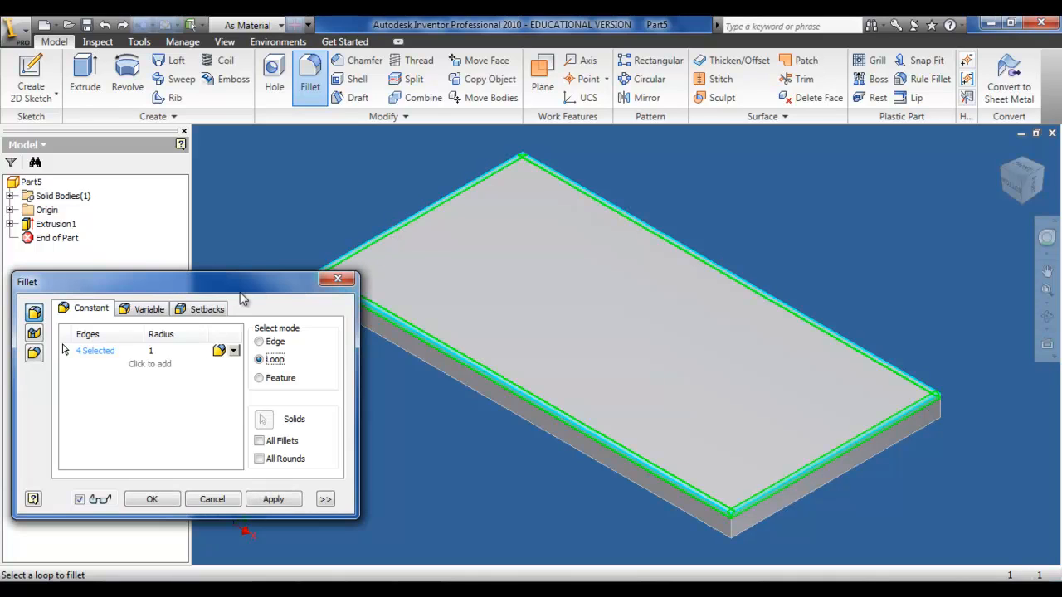
Step: Preview the loop fillet on the top face with radii of 1.5, 2, 3 and 4 mm
click(153, 351)
text(1.5)
key(BackSpace)
key(BackSpace)
key(BackSpace)
text(2)
key(BackSpace)
text(3)
key(BackSpace)
text(4)
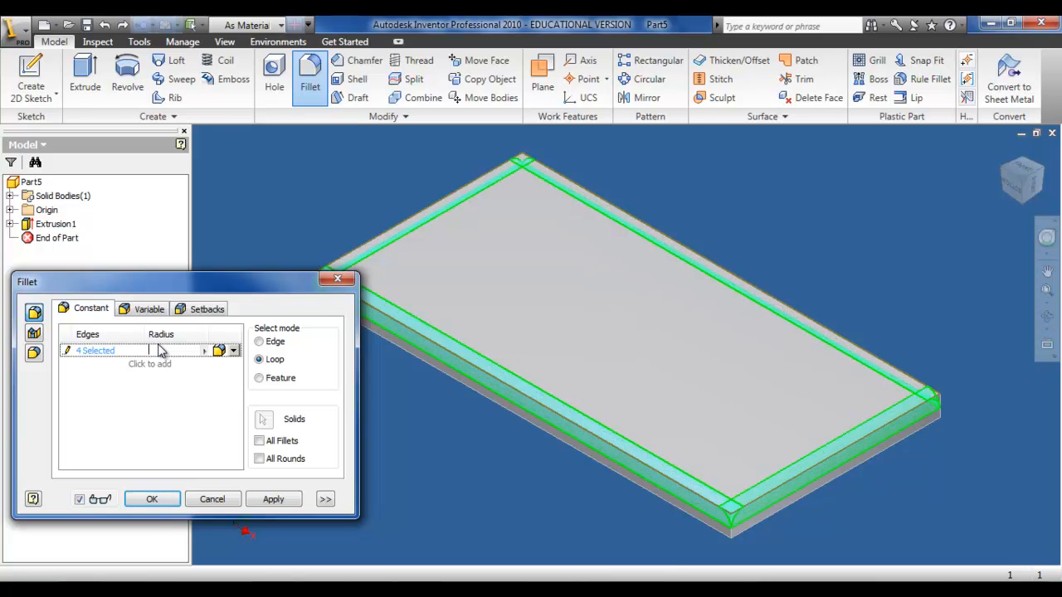
Step: Set the loop fillet's radius to 5 mm, apply it and close the fillet settings
key(BackSpace)
text(5)
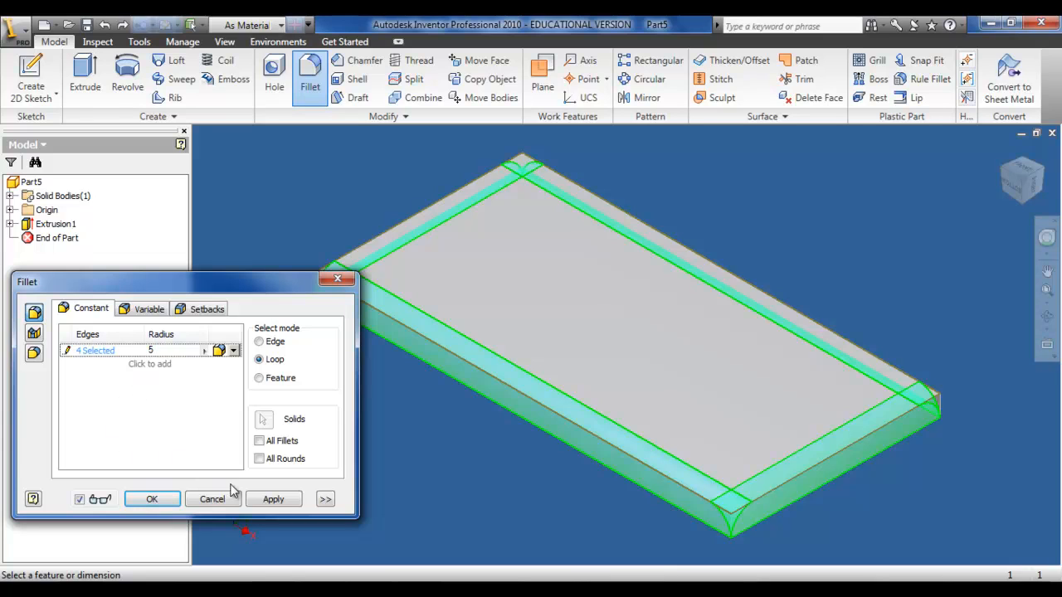
click(271, 501)
click(237, 504)
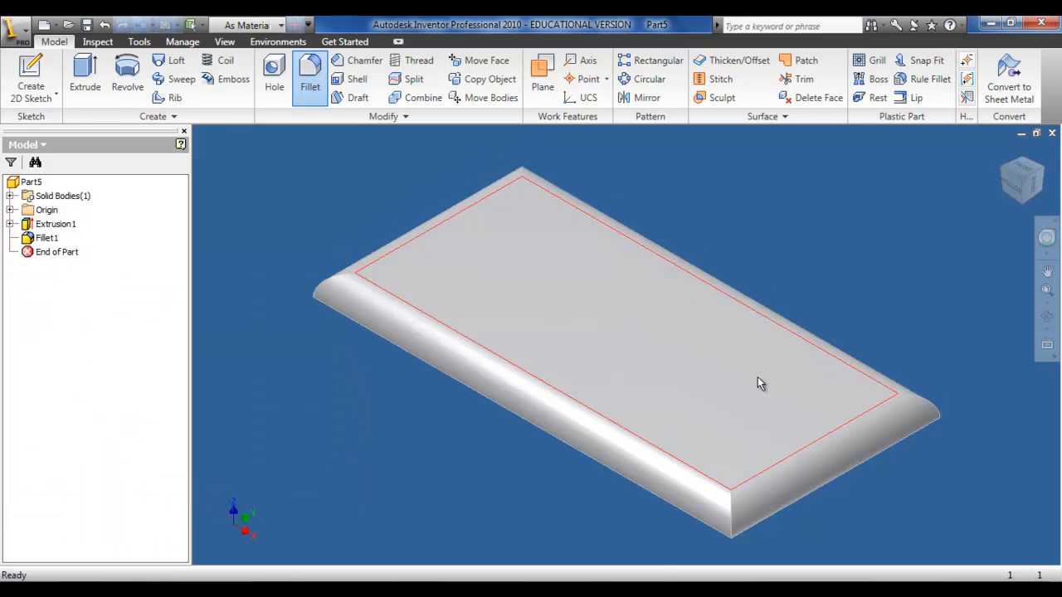
Step: Inspect the rounded plate from its short and long sides and in isometric view, and undo the loop fillet
click(1033, 188)
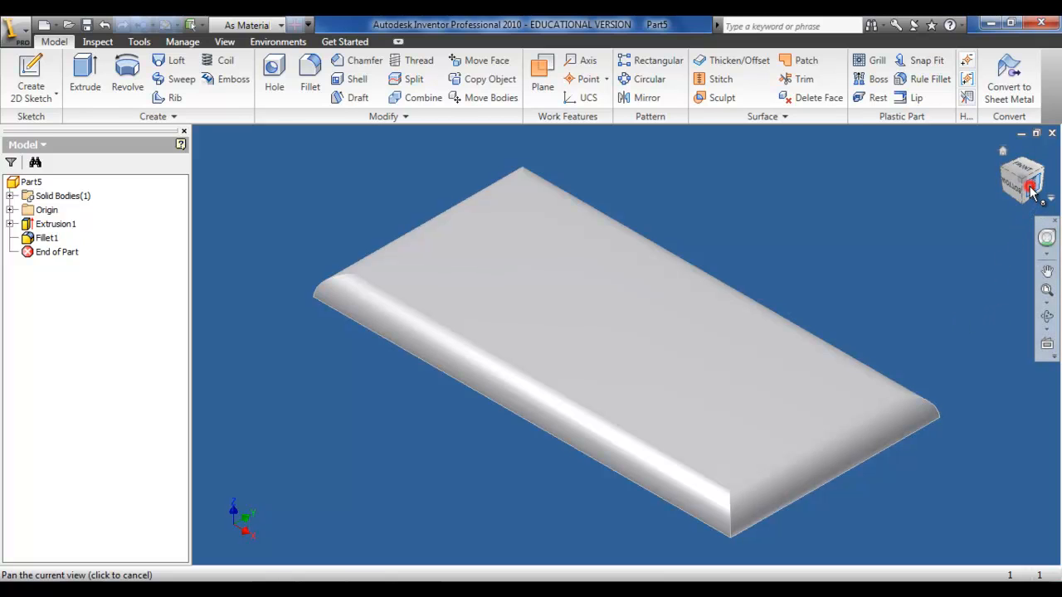
click(1046, 290)
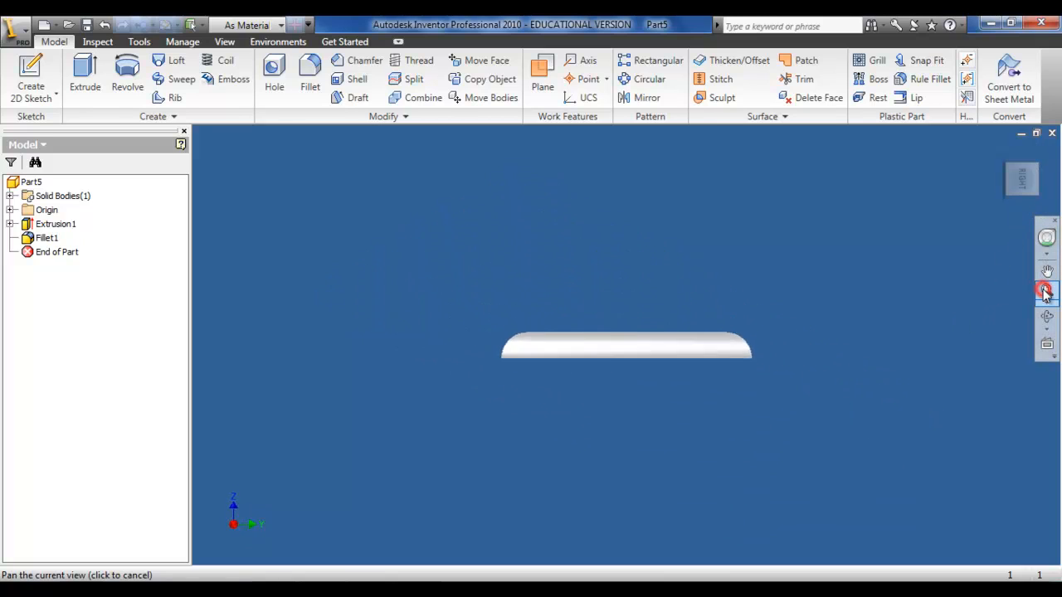
click(1036, 182)
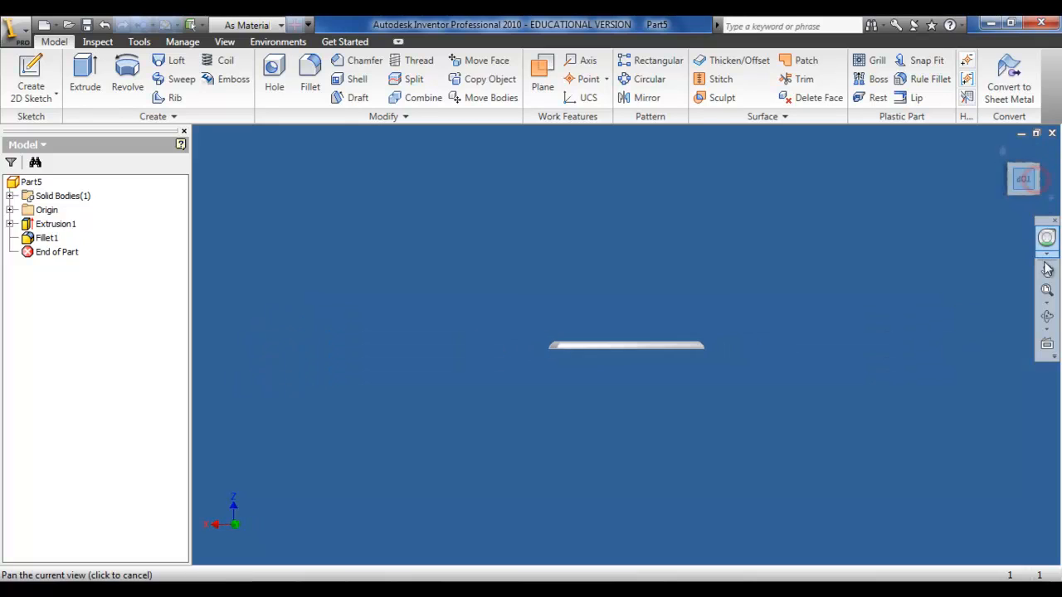
click(1046, 291)
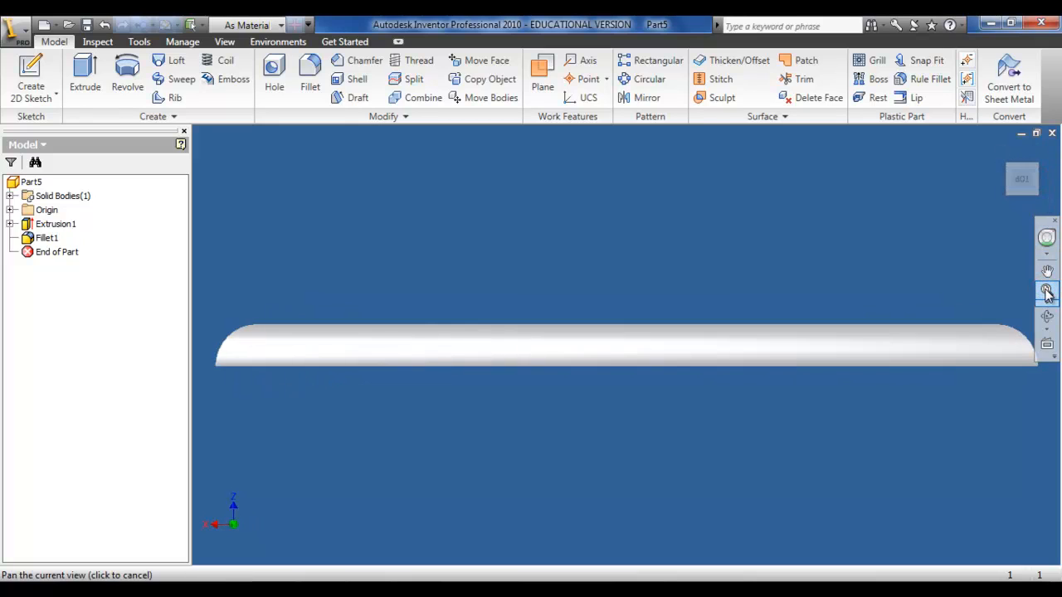
key(F6)
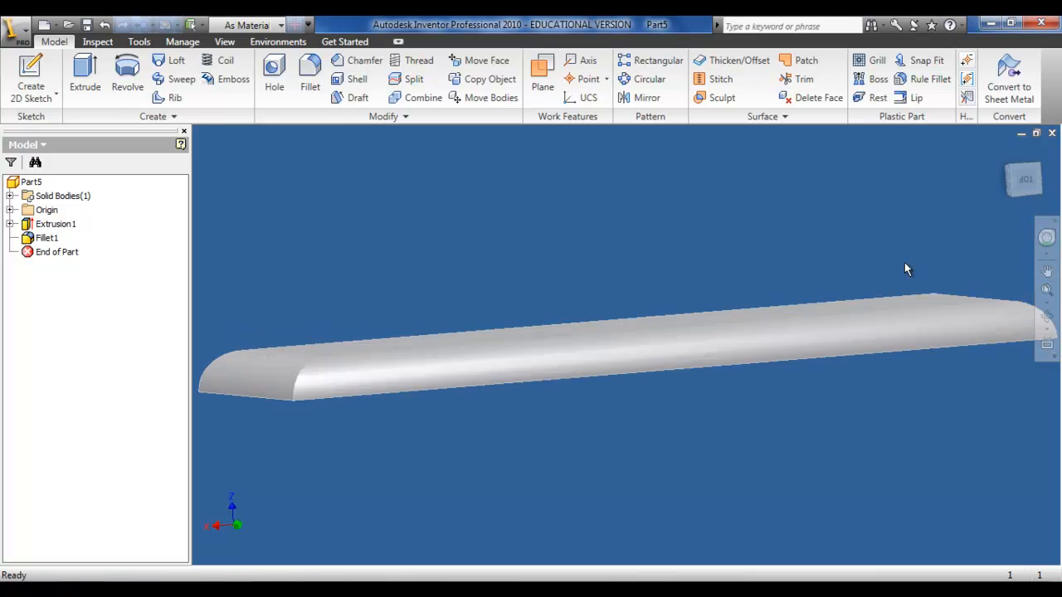
key(F5)
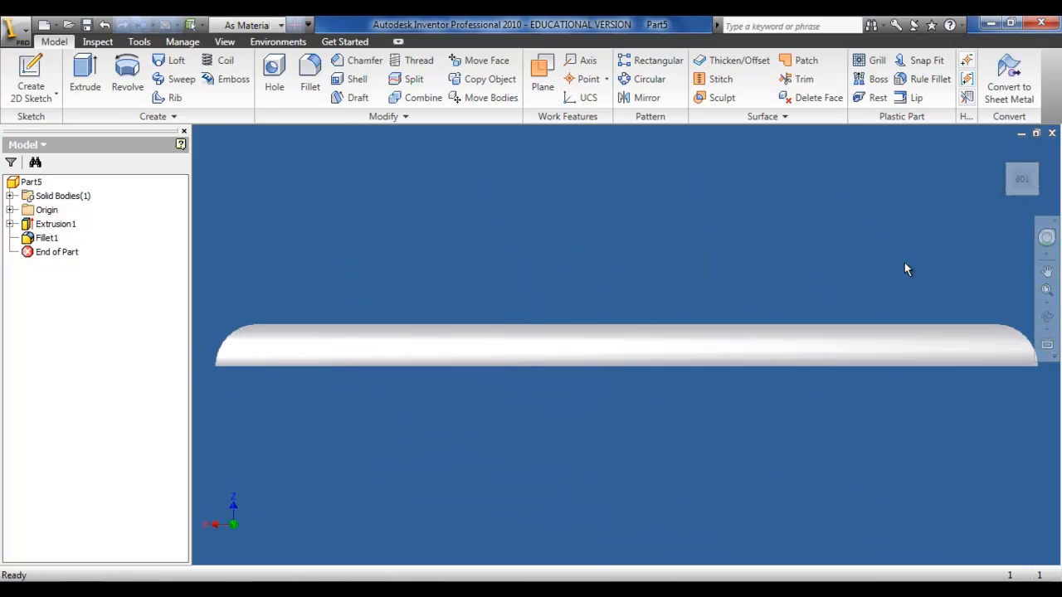
key(F6)
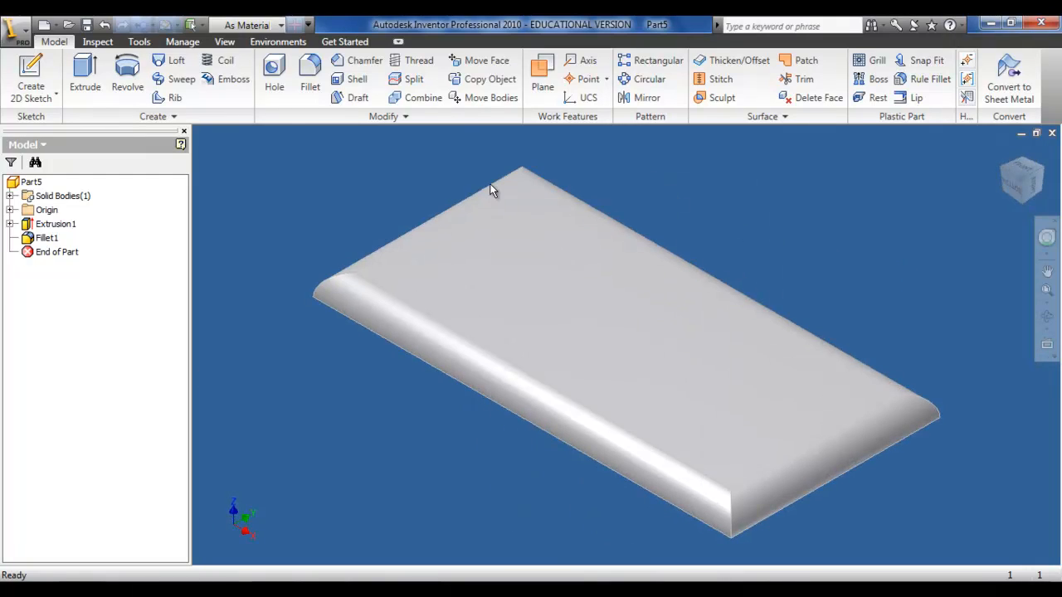
click(104, 27)
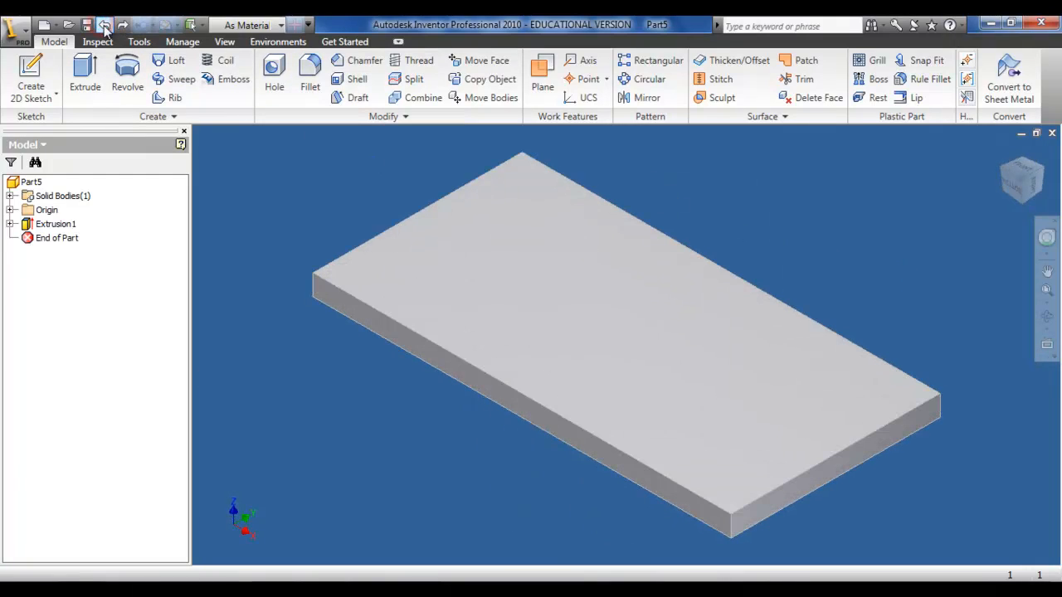
Step: Try to fillet every outer edge of the plate at once with All Rounds and a 5 mm radius
click(309, 74)
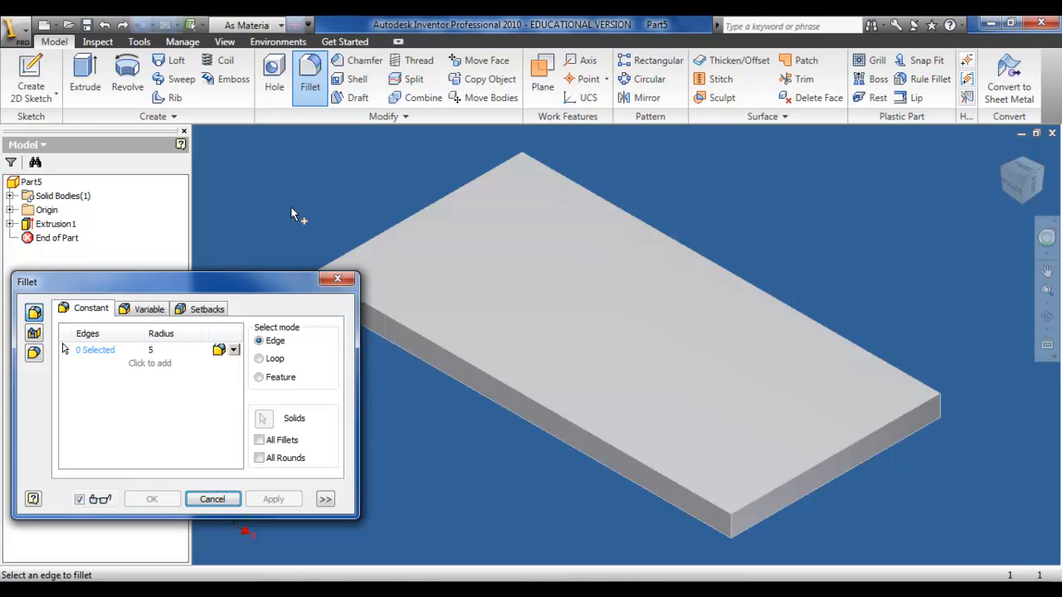
click(259, 459)
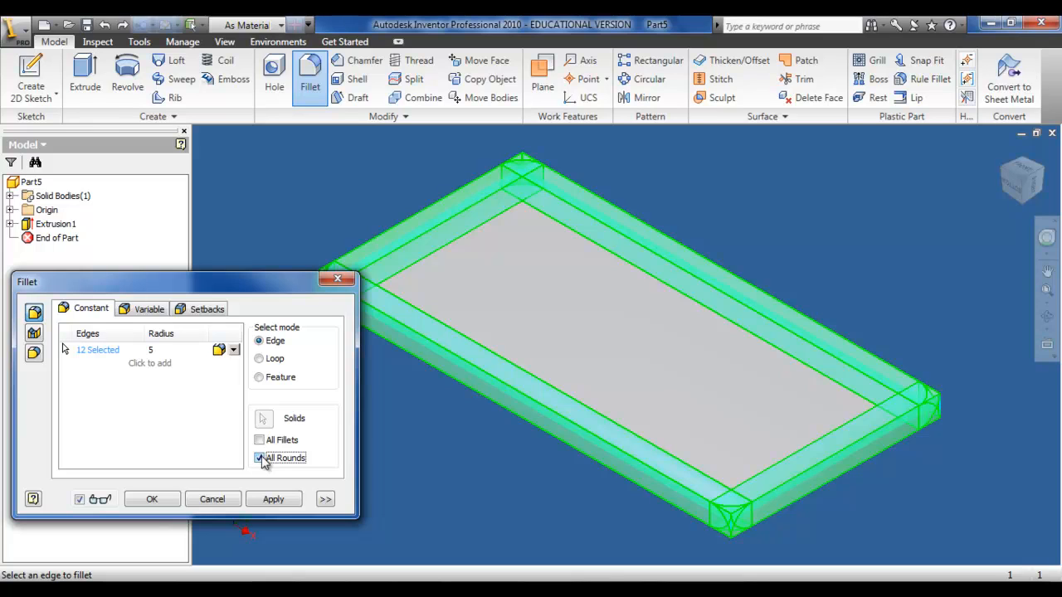
click(273, 497)
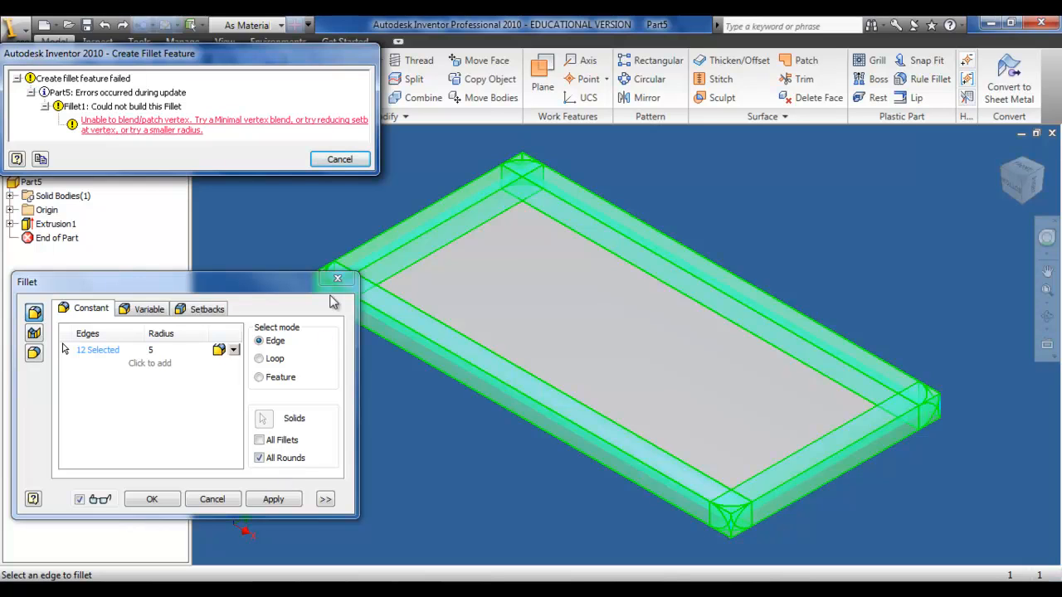
click(340, 160)
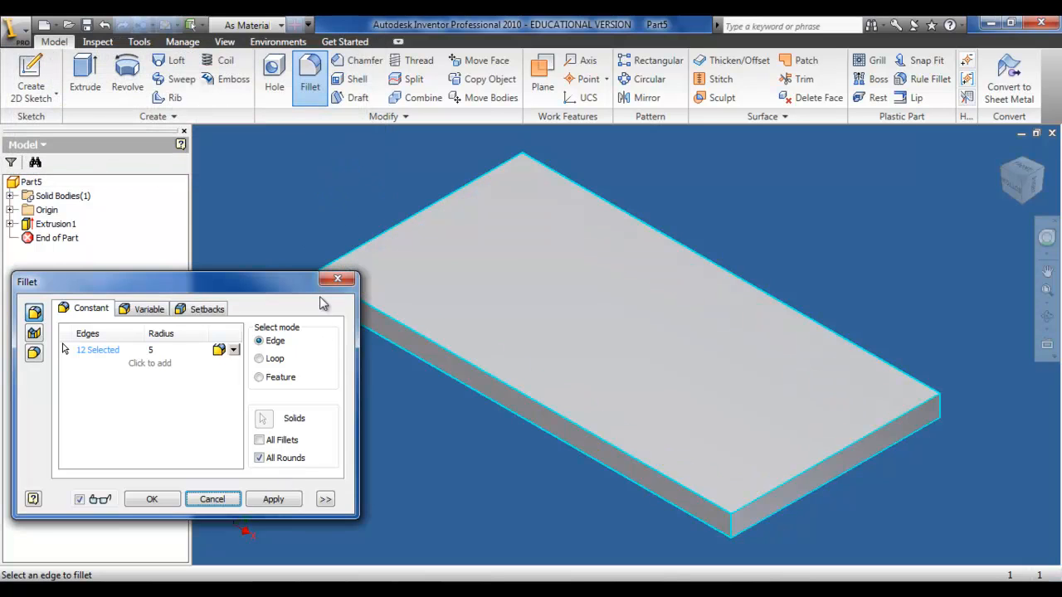
key(Escape)
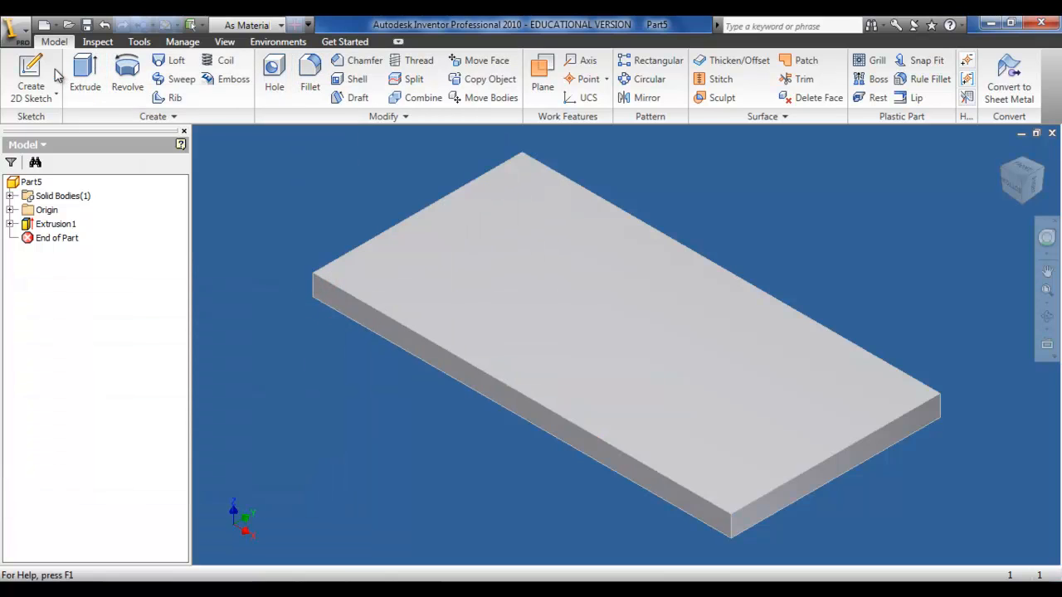
Step: Sketch a circle on the plate's top face, nearer one short end, and finish the sketch
click(500, 290)
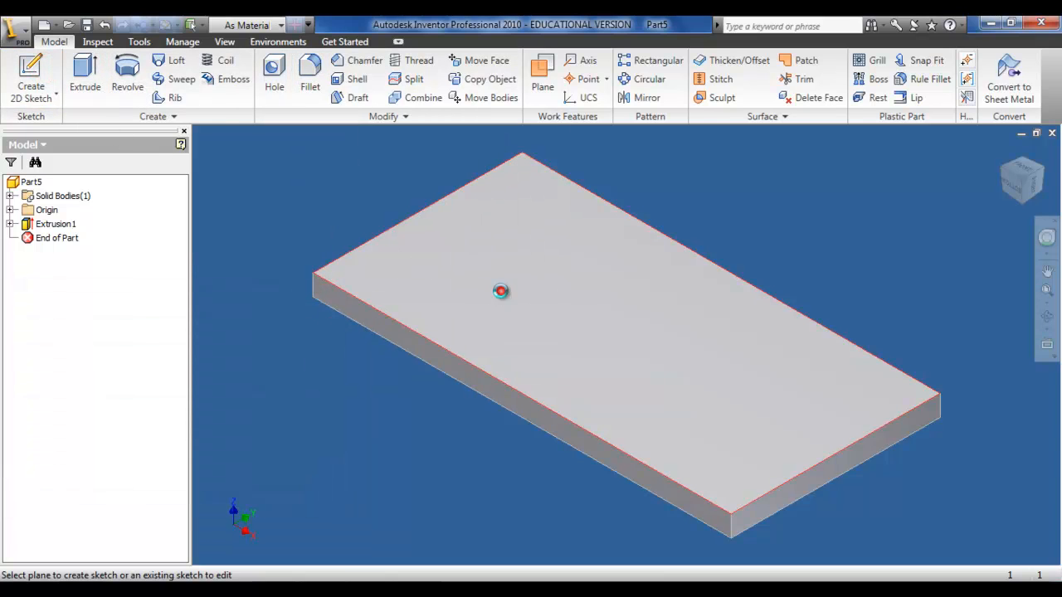
click(57, 94)
click(66, 119)
click(547, 284)
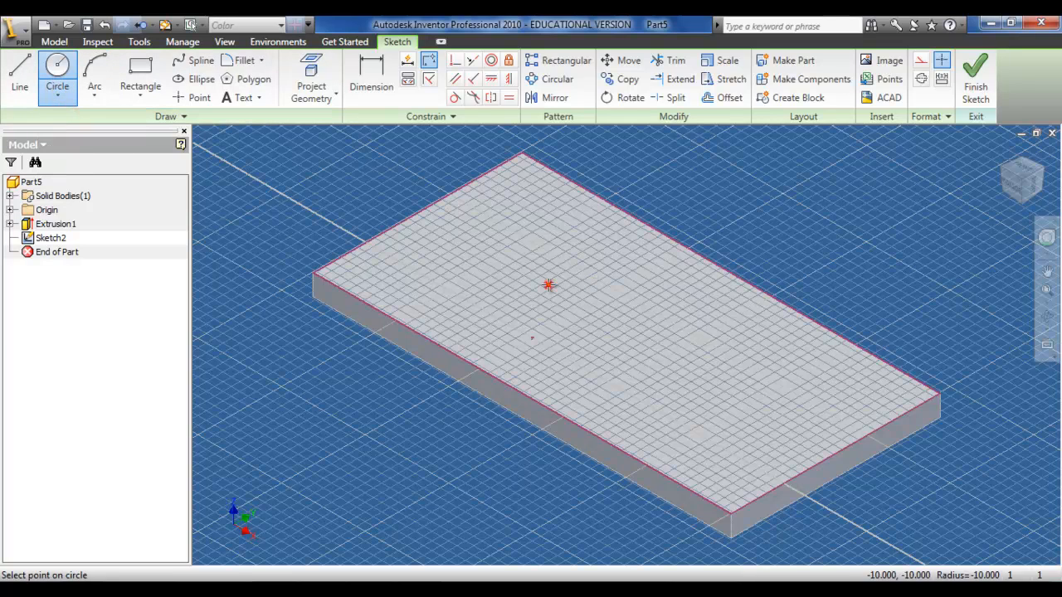
click(573, 328)
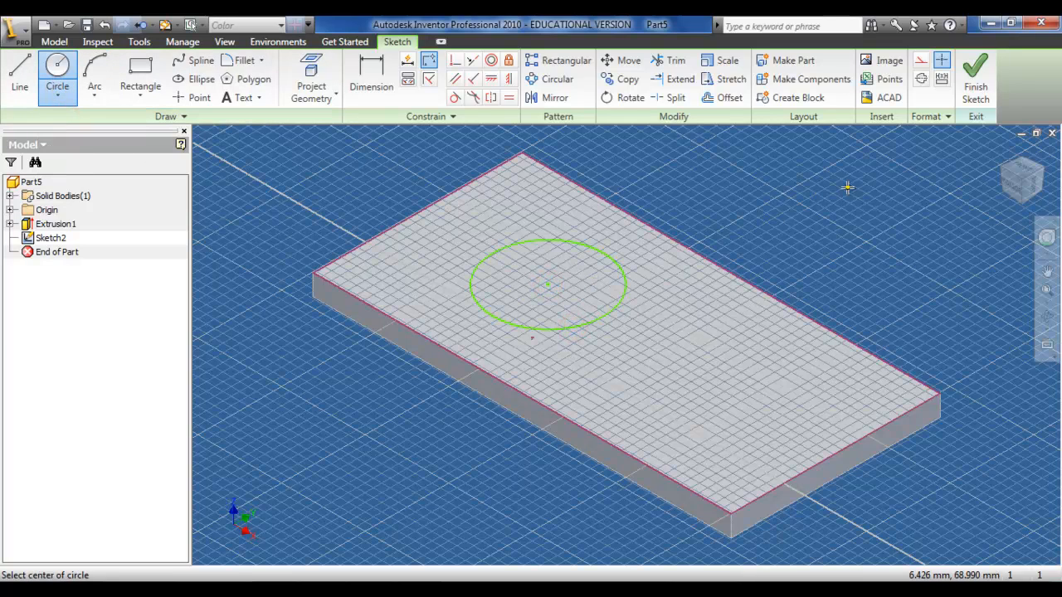
click(969, 98)
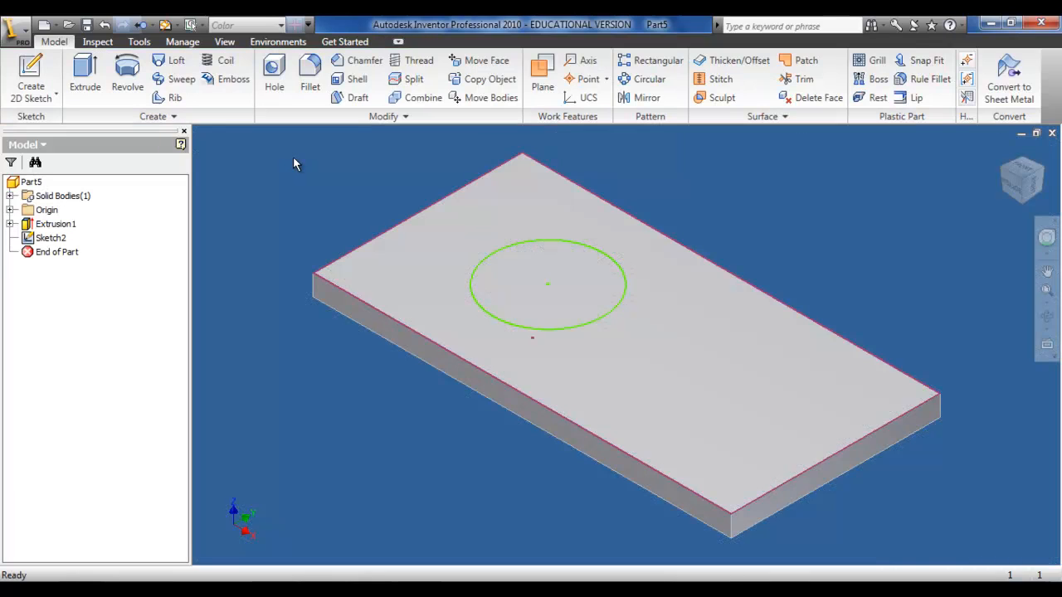
Step: Extrude the circle as a cut through the whole plate, using the All extent
click(102, 92)
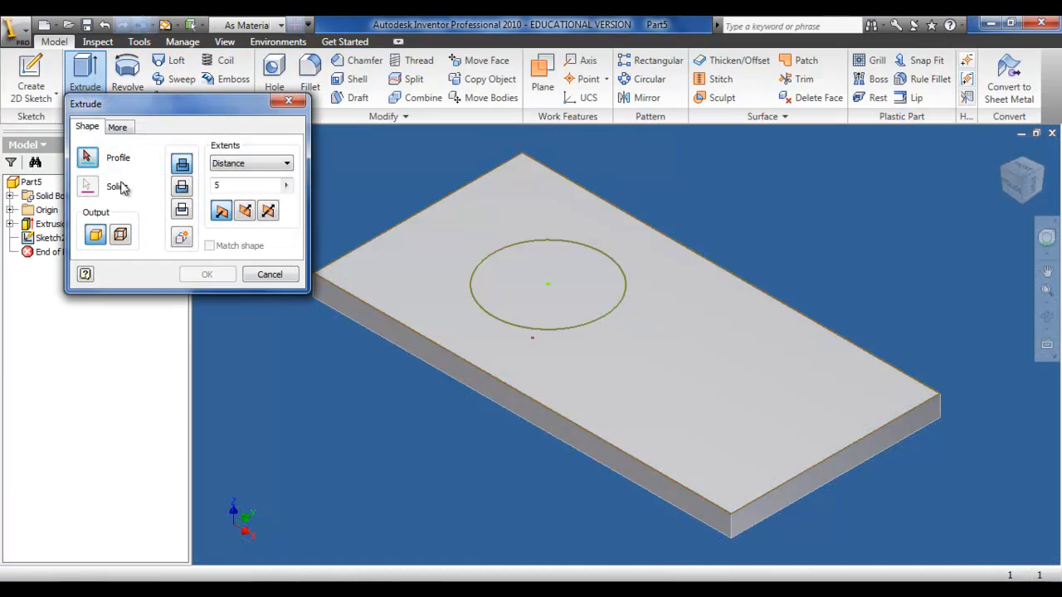
click(182, 187)
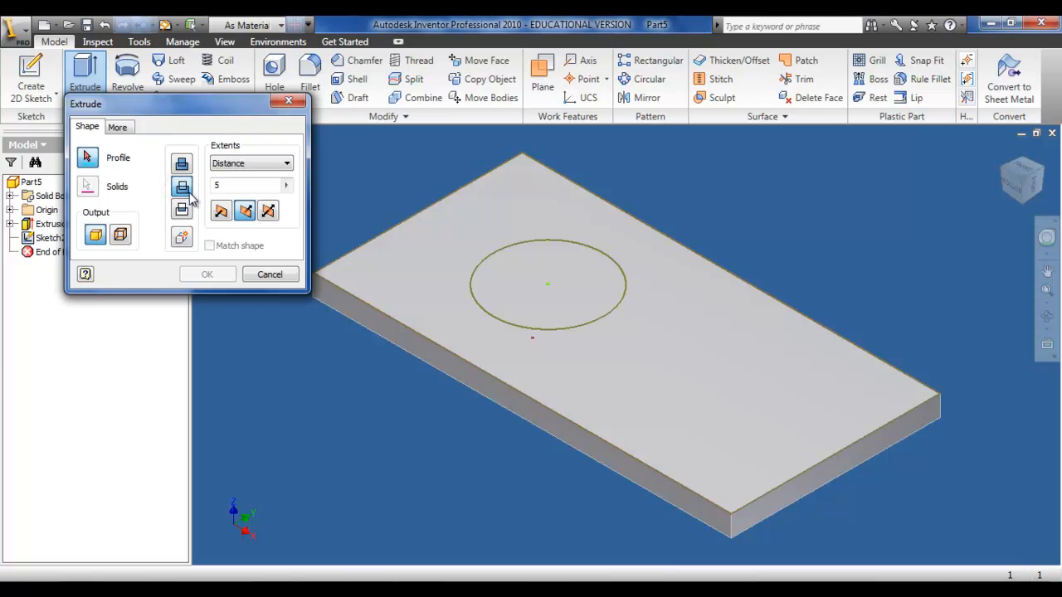
click(531, 280)
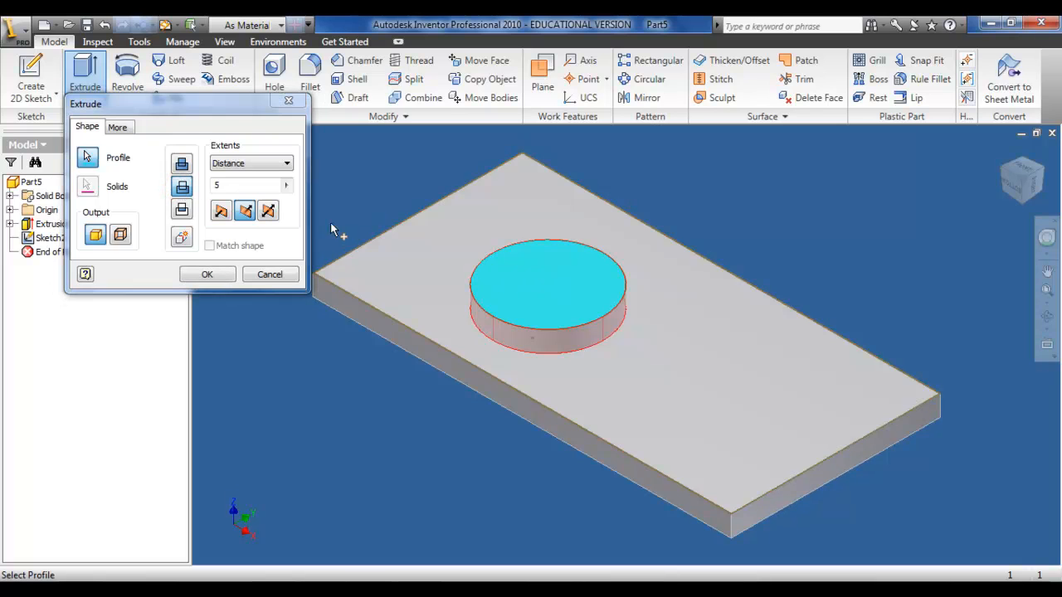
click(260, 163)
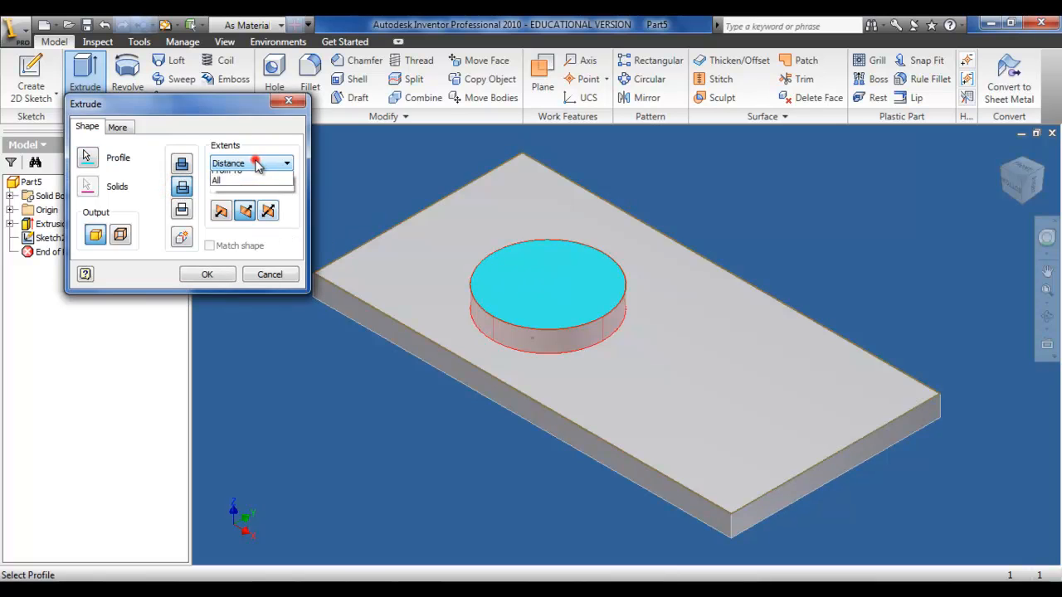
click(253, 218)
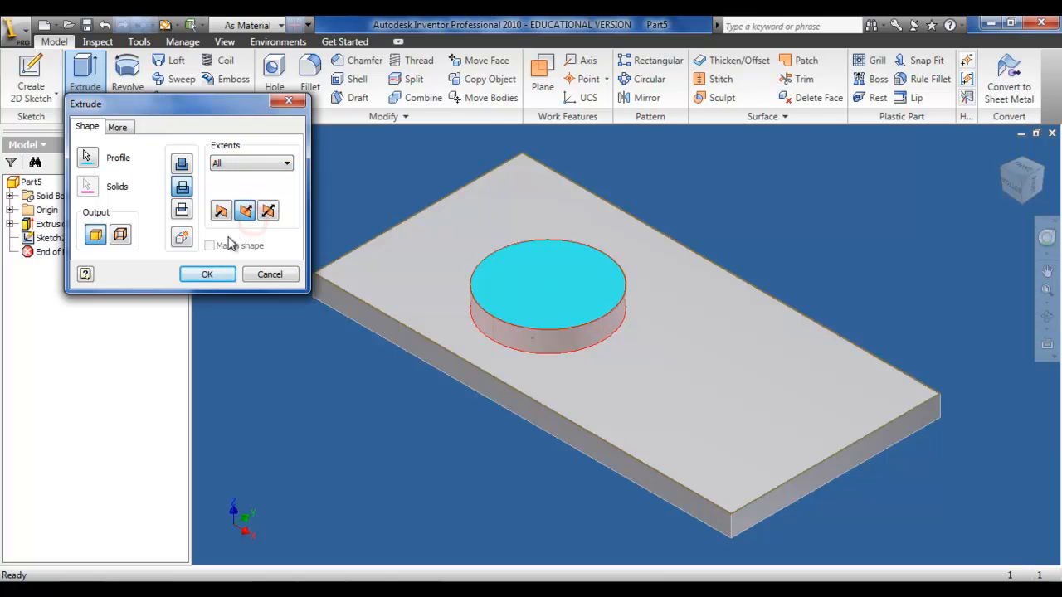
click(212, 274)
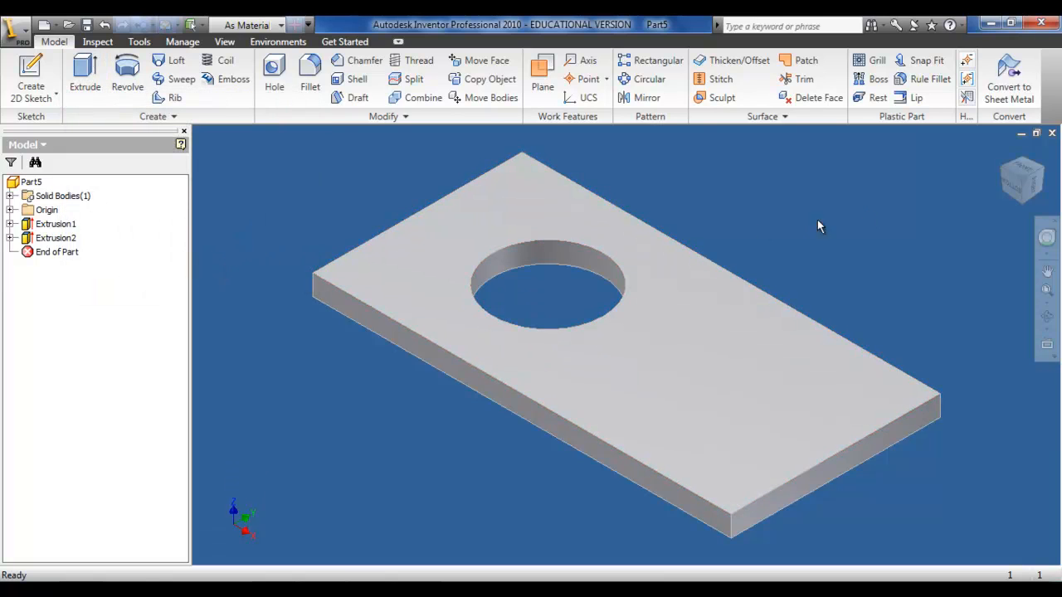
Step: Start a constant fillet in Feature select mode and choose the circular cut as the feature to round
click(1020, 164)
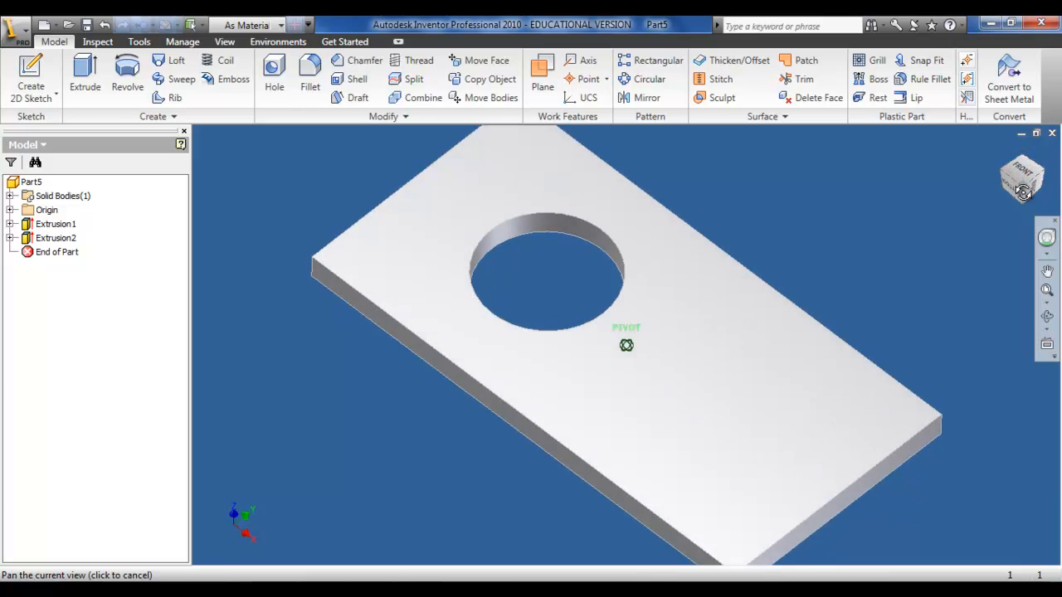
mouse_move(1005, 223)
mouse_down()
mouse_move(984, 218)
mouse_move(965, 143)
mouse_move(962, 154)
mouse_up()
right_click(829, 193)
click(815, 190)
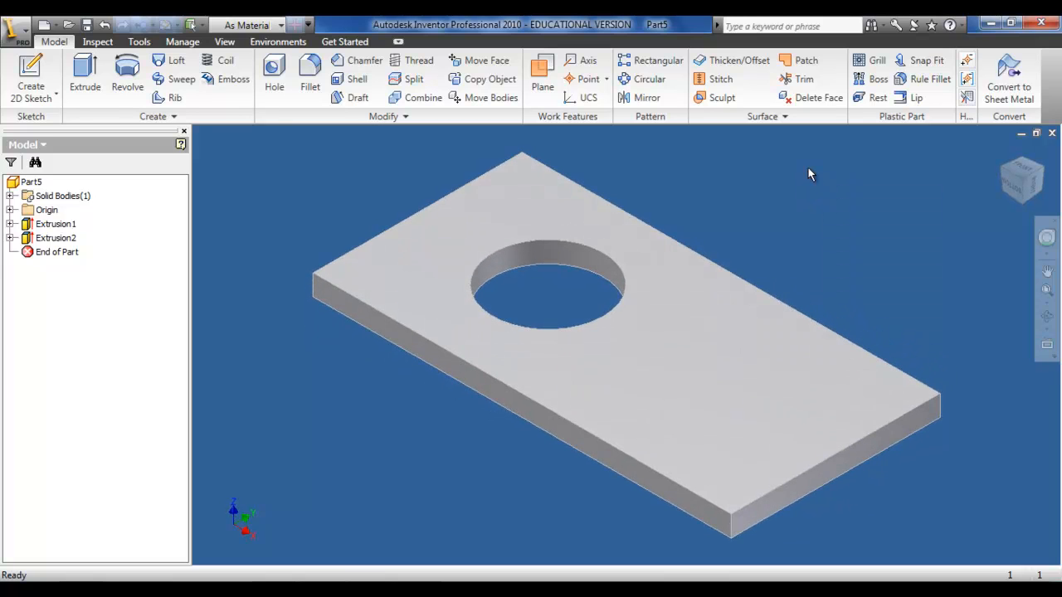
click(315, 88)
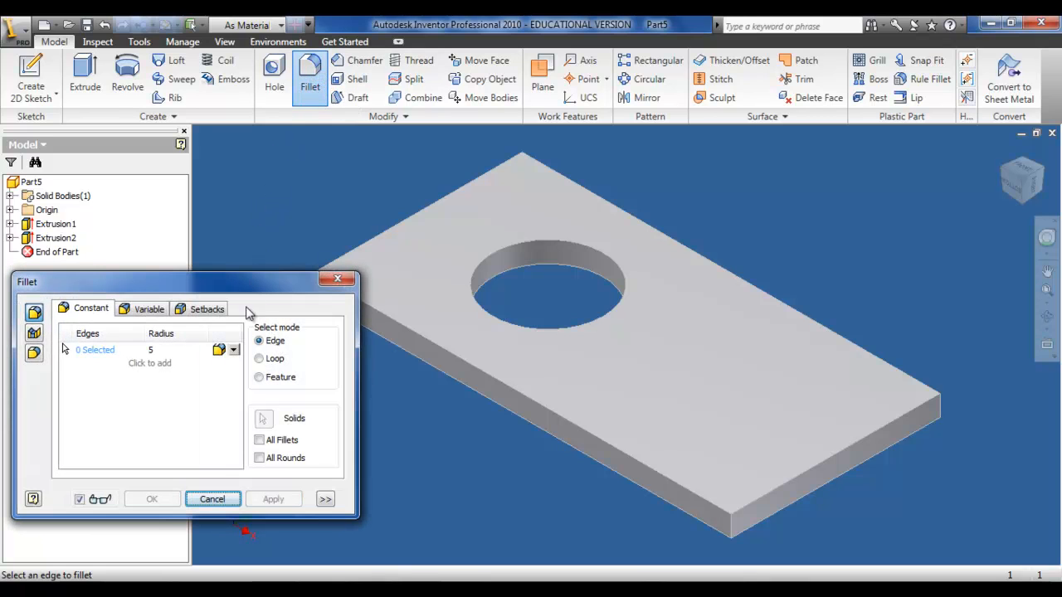
click(260, 378)
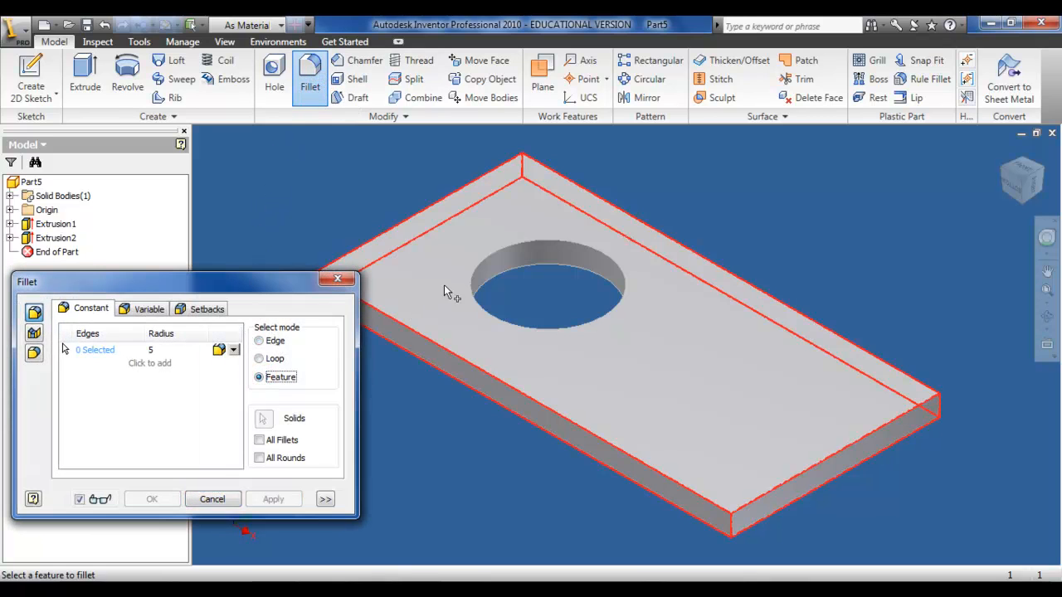
click(483, 262)
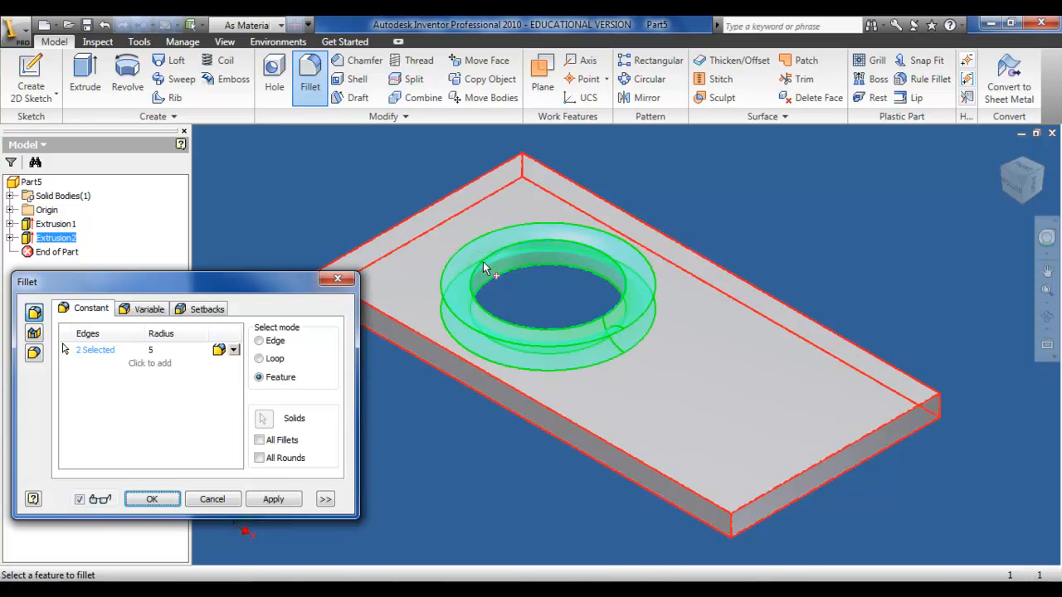
Step: Set the hole's feature fillet radius to 1 mm, apply it and close the fillet settings
click(153, 351)
text(1)
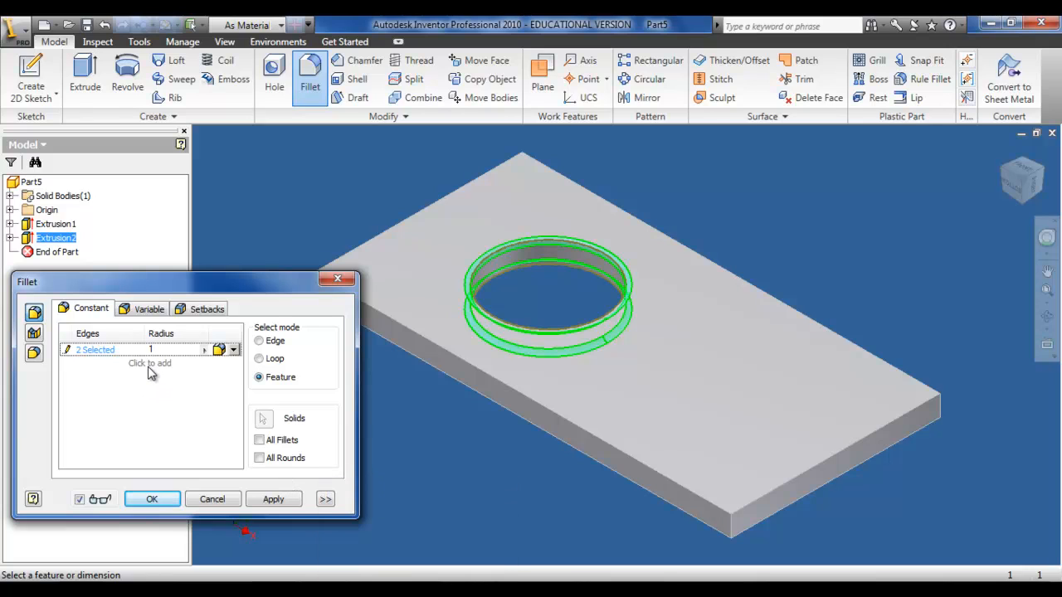
text(2)
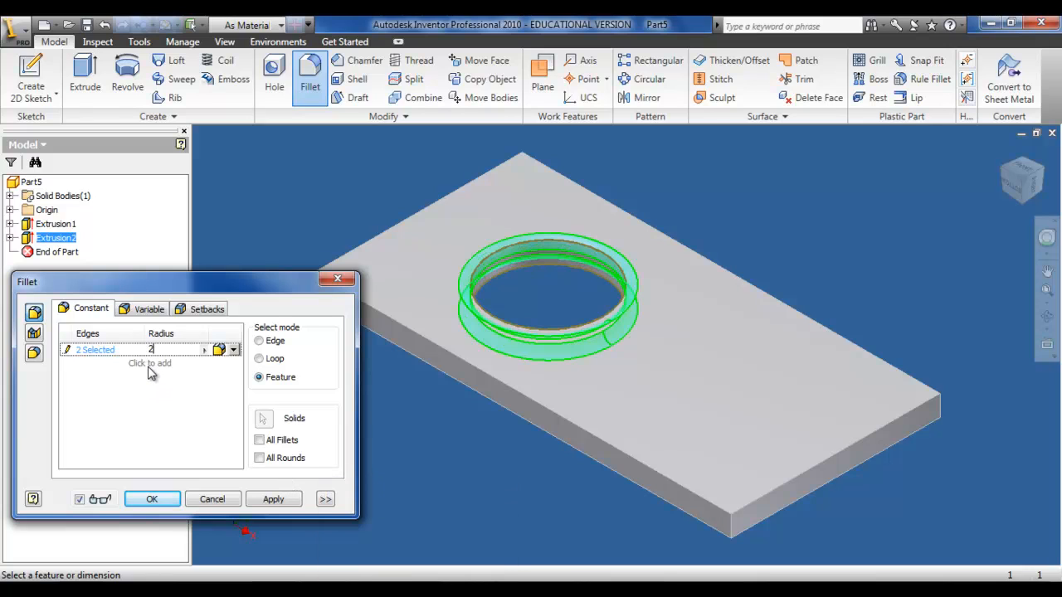
text(3)
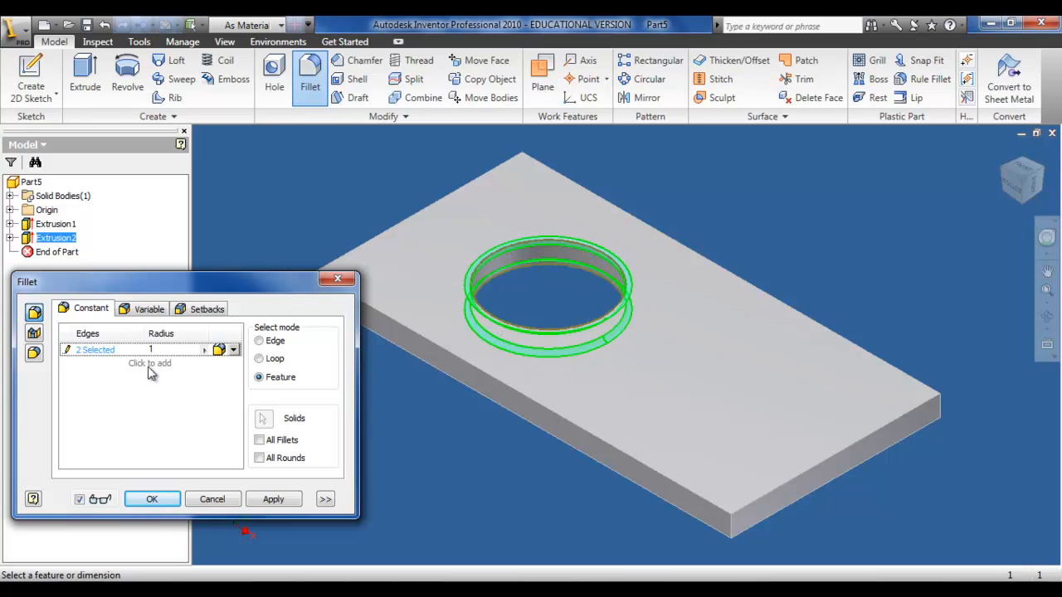
click(274, 499)
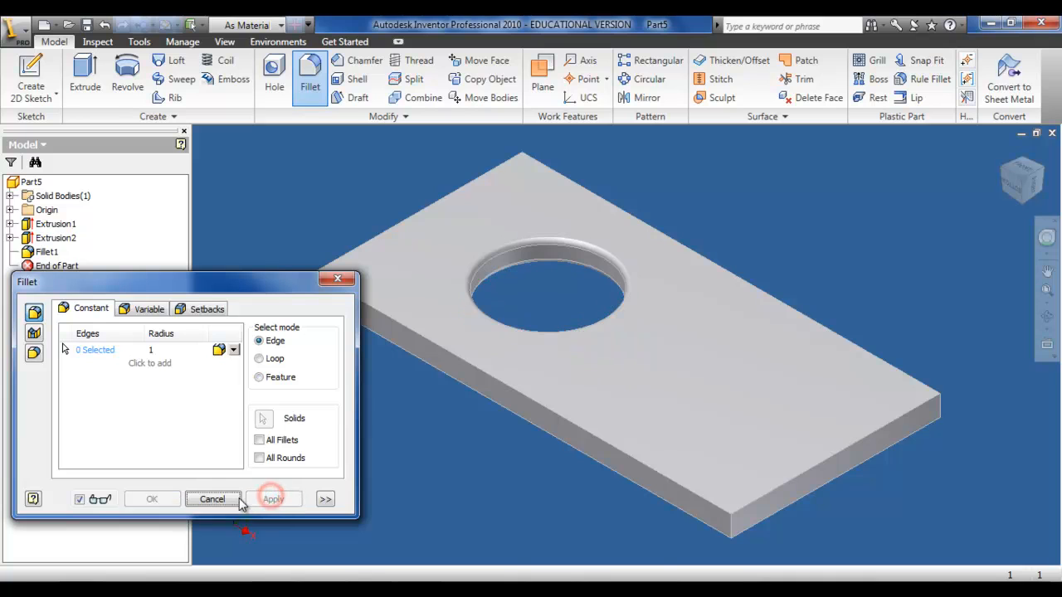
click(213, 499)
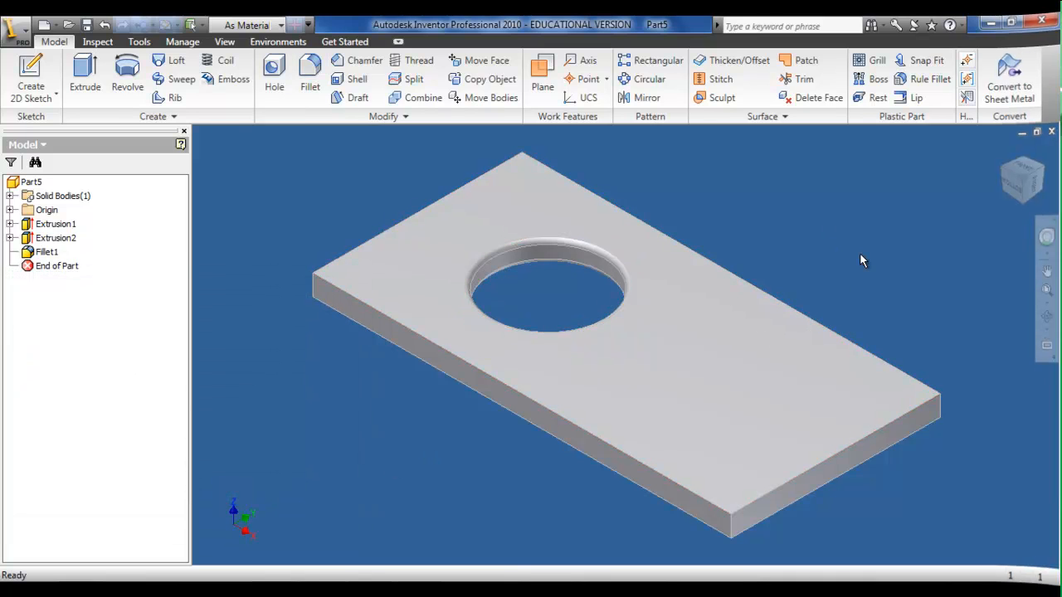